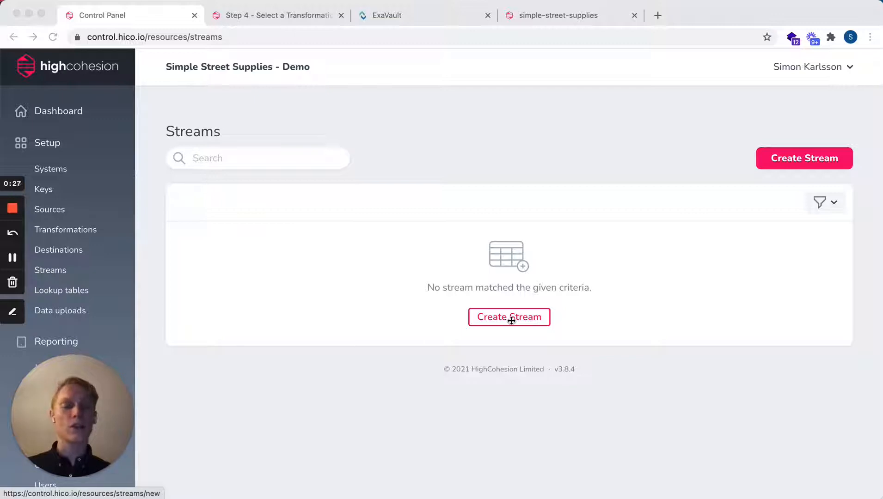
- Start a new stream and title it "Shopify Orders - FTP"
left_click(536, 176)
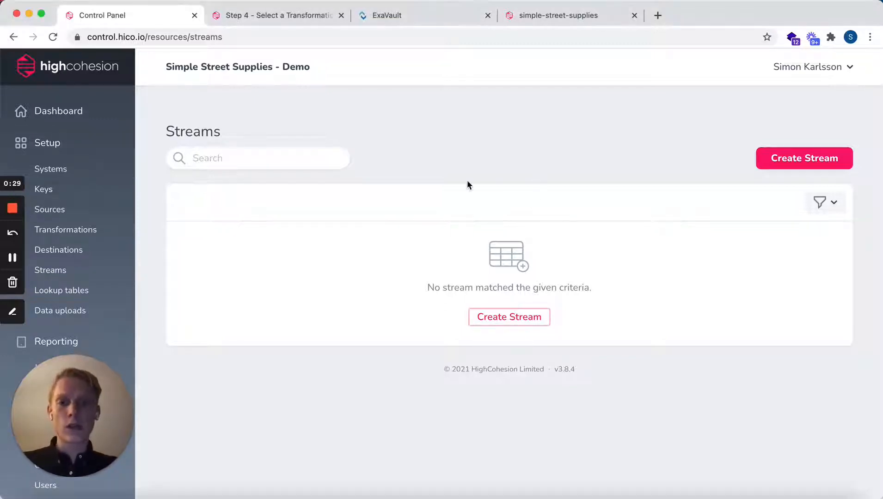
left_click(820, 165)
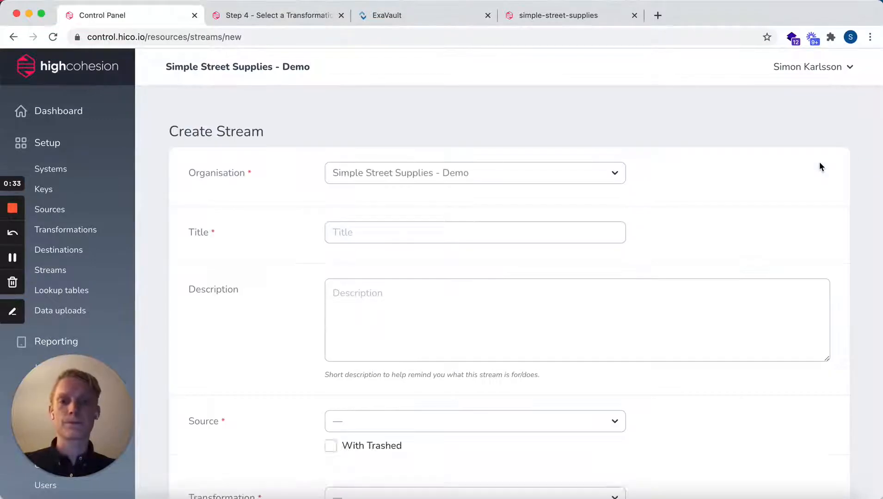
scroll(695, 216, "down", 3)
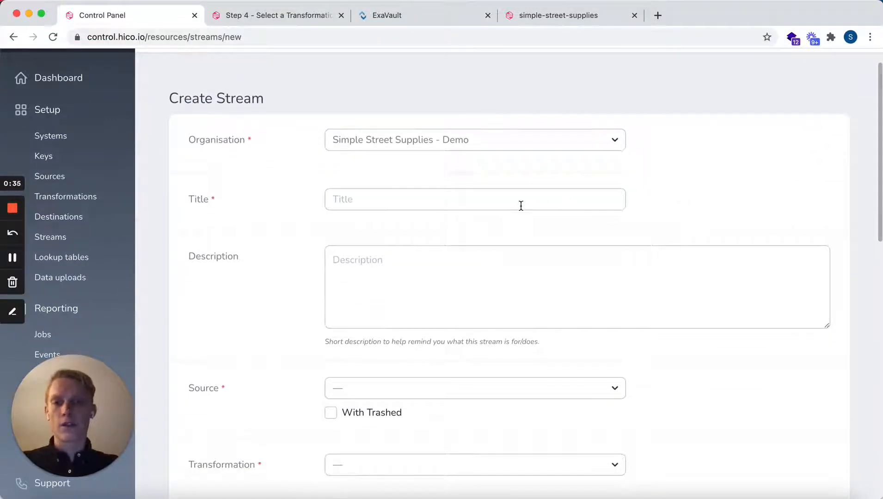
left_click(495, 177)
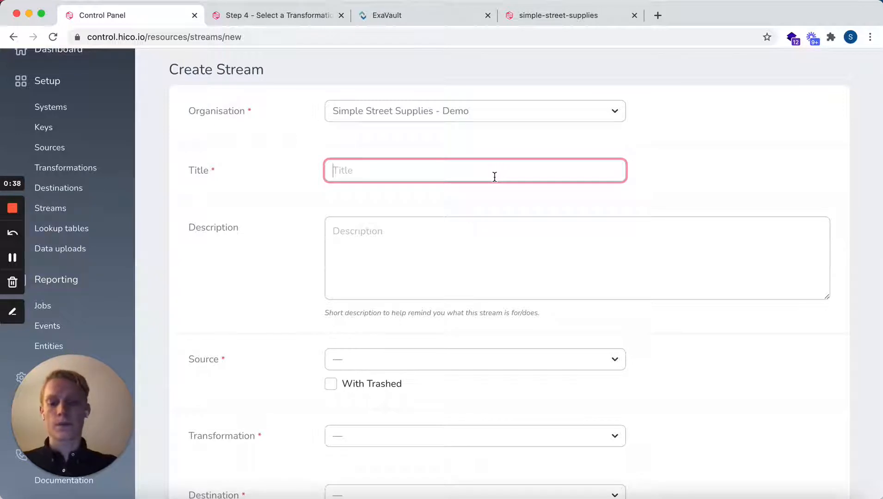
type("Shopify")
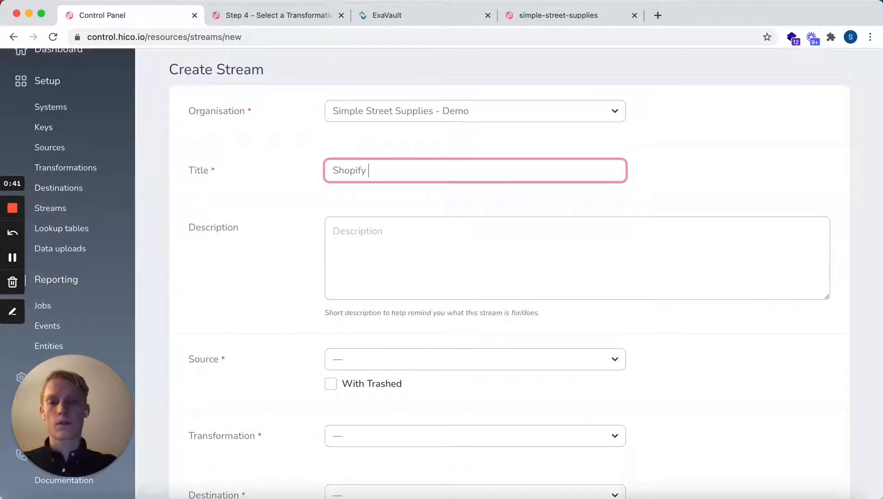
type(" Orders ")
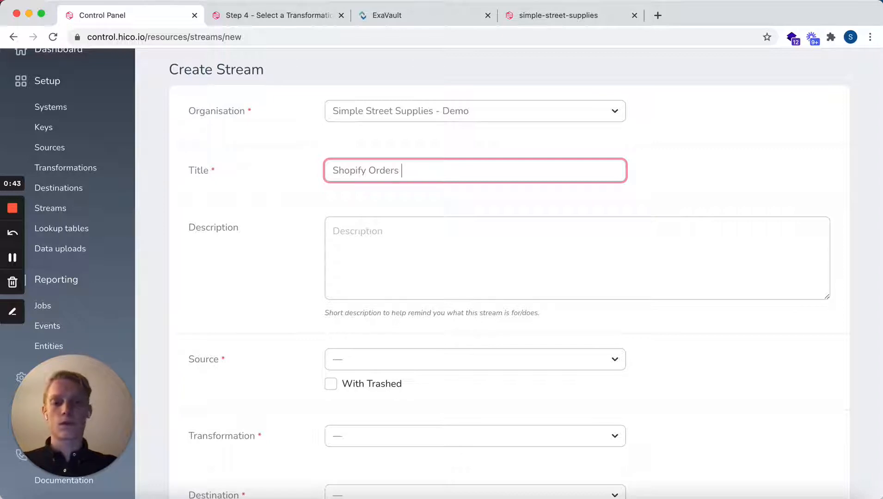
type("- FTP")
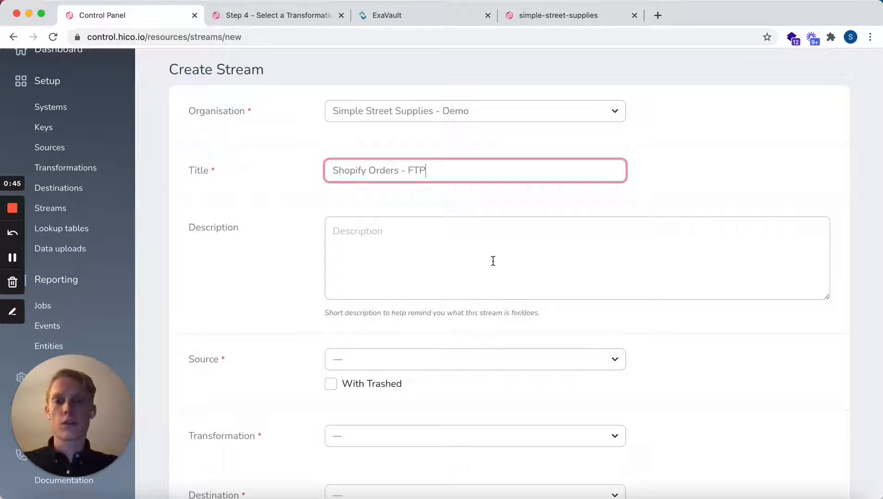
- Set the stream's source to "Simple Street Supplies - Demo / GetOrders Shopify / GetOrders::fromShopify()"
scroll(493, 261, "down", 3)
scroll(465, 219, "down", 6)
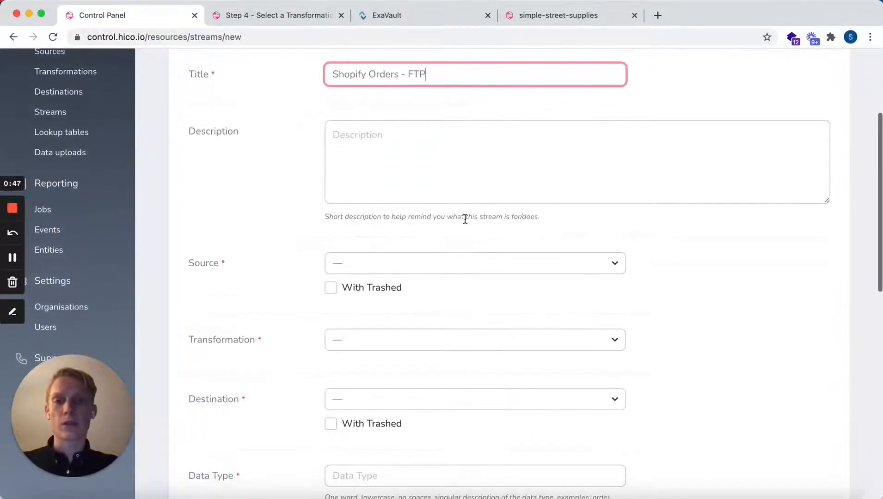
scroll(466, 218, "down", 1)
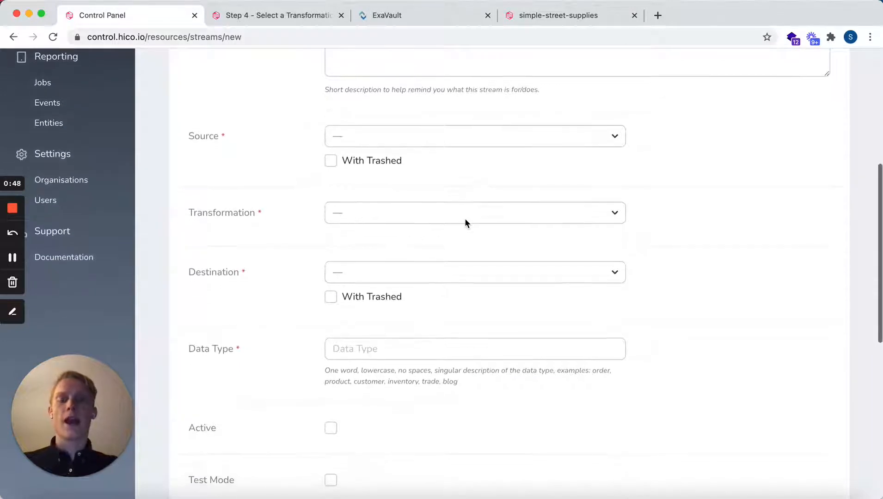
left_click(617, 139)
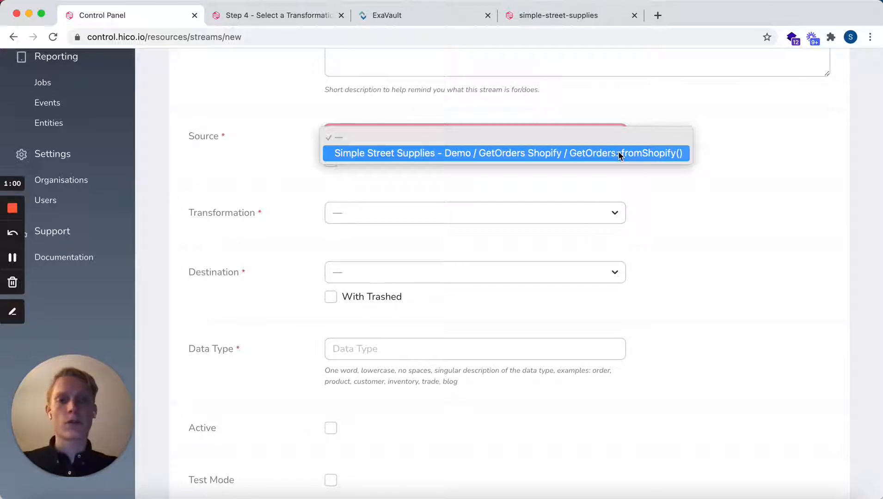
left_click(618, 153)
- Set the stream's transformation to "Shopify orders - FTP" and its destination to Simple Street Supplies - Demo / PostFiles to FTP
scroll(609, 177, "down", 2)
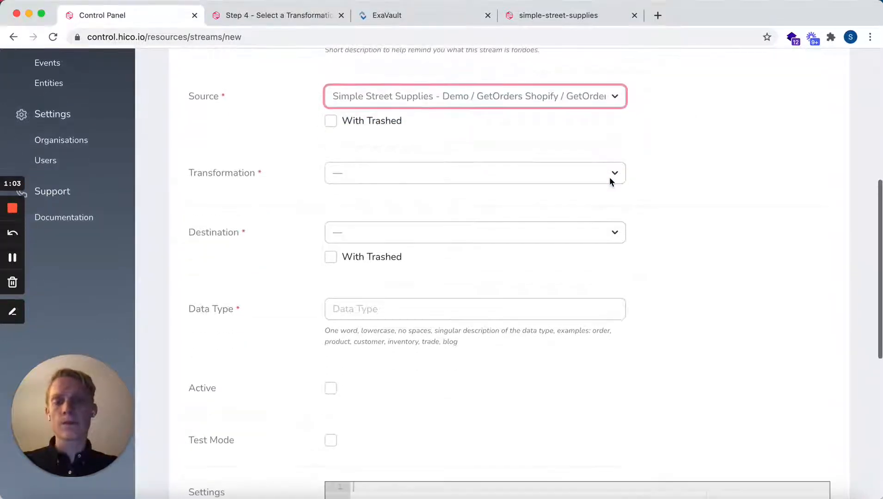
left_click(605, 178)
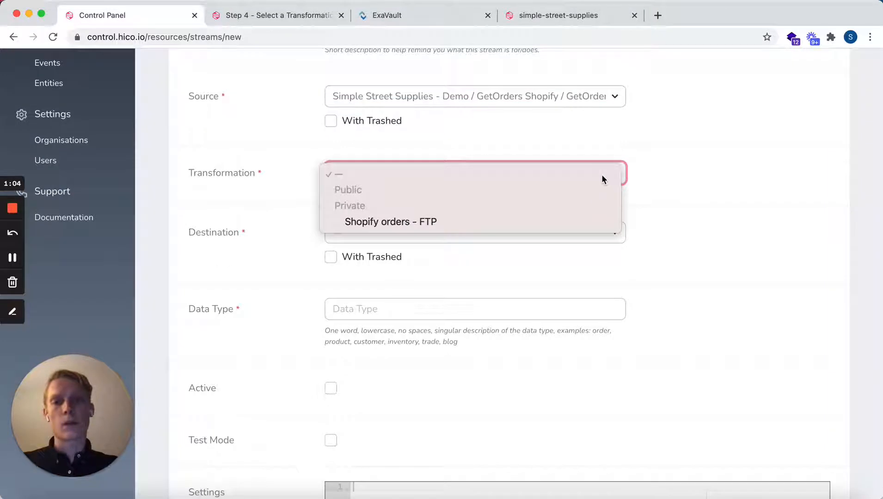
left_click(588, 224)
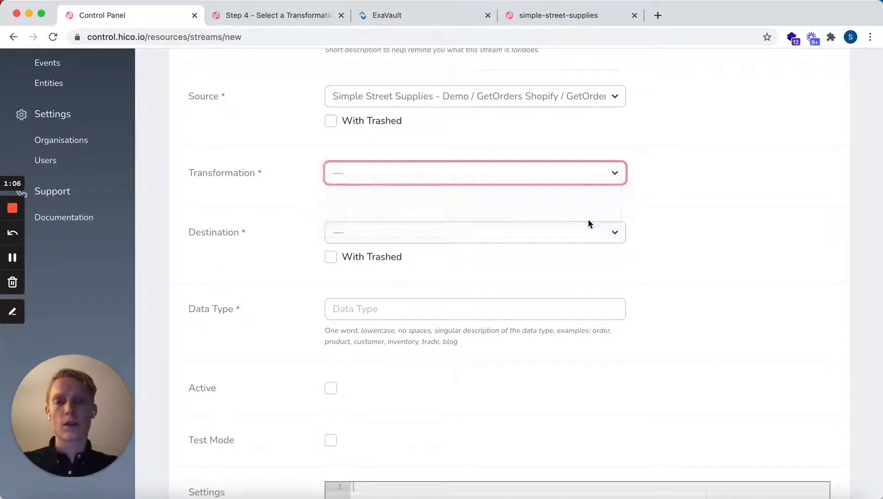
left_click(556, 235)
left_click(556, 249)
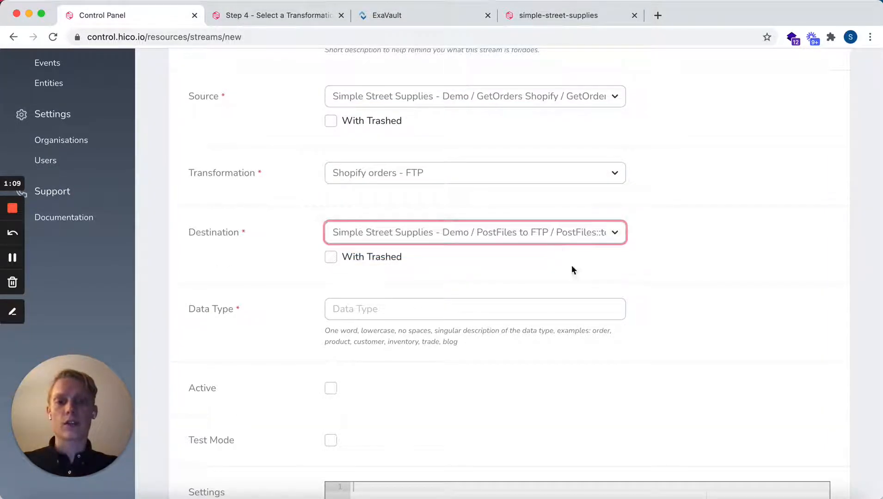
- Set the stream's data type to "orders"
scroll(592, 288, "down", 3)
left_click(557, 236)
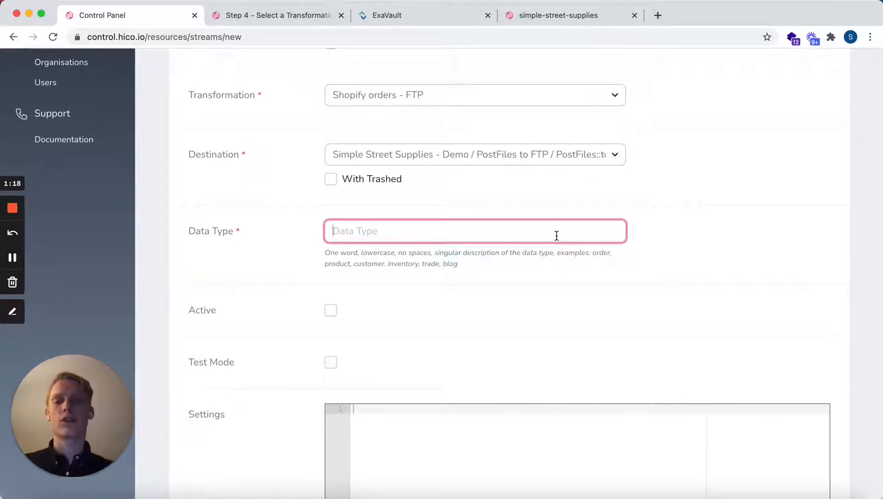
type("orders")
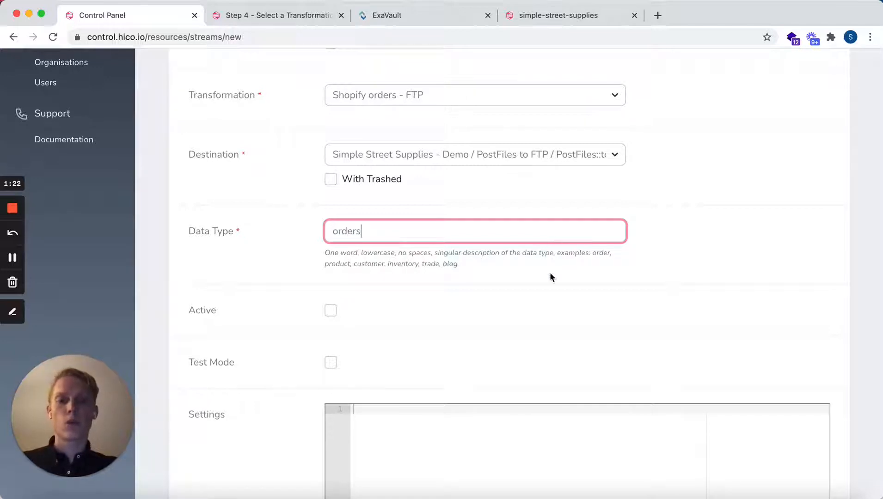
- Mark the stream as active, leaving the settings empty, and create it
scroll(550, 277, "down", 3)
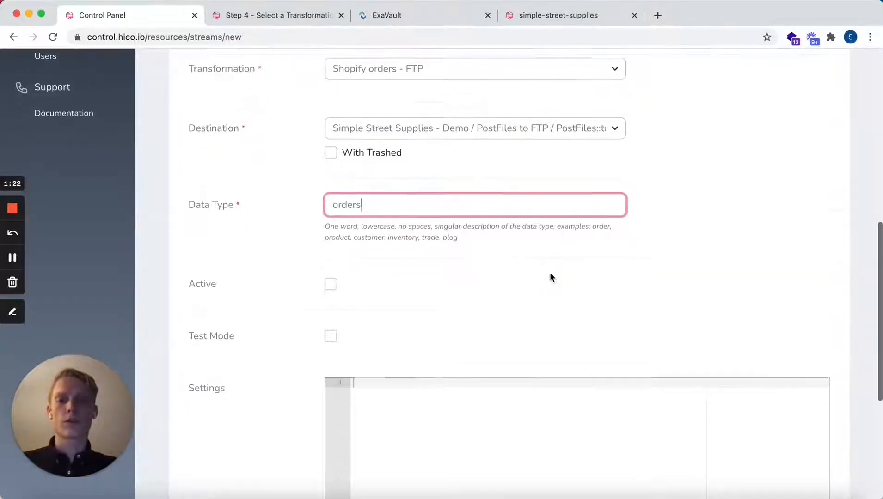
left_click(331, 213)
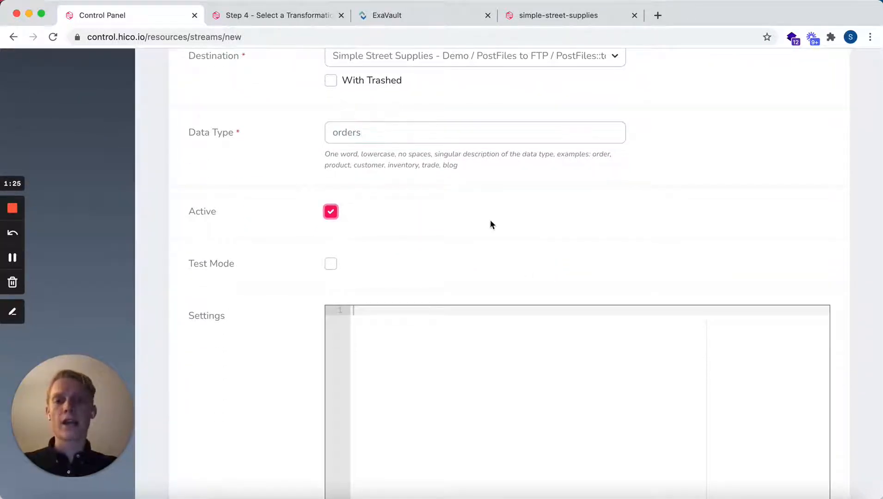
scroll(489, 220, "down", 4)
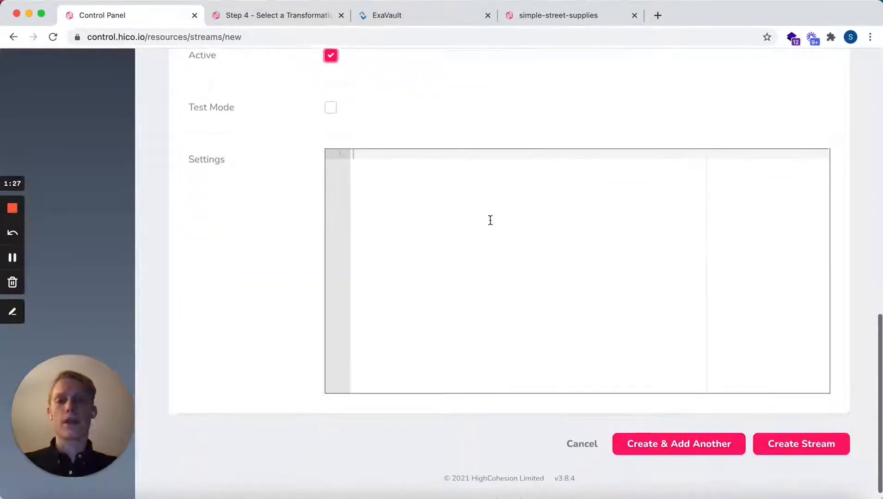
left_click(781, 430)
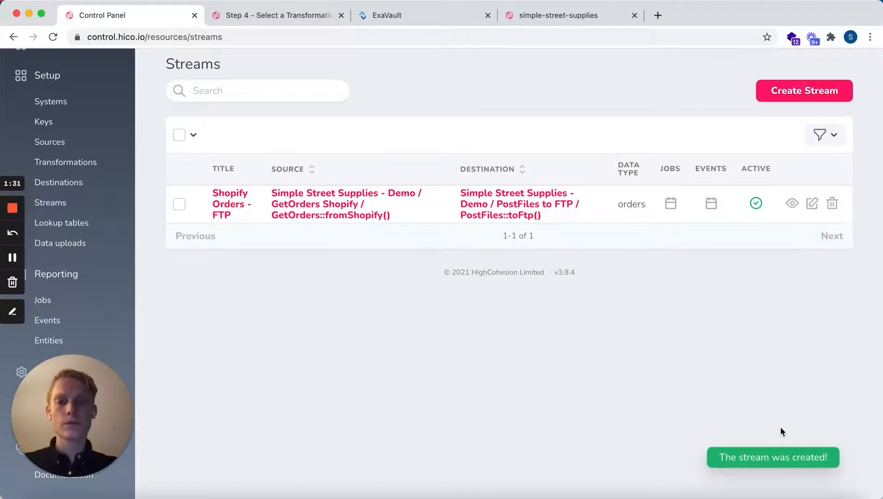
- Open the details of the Shopify Orders - FTP stream and review its configuration and available actions
left_click(233, 204)
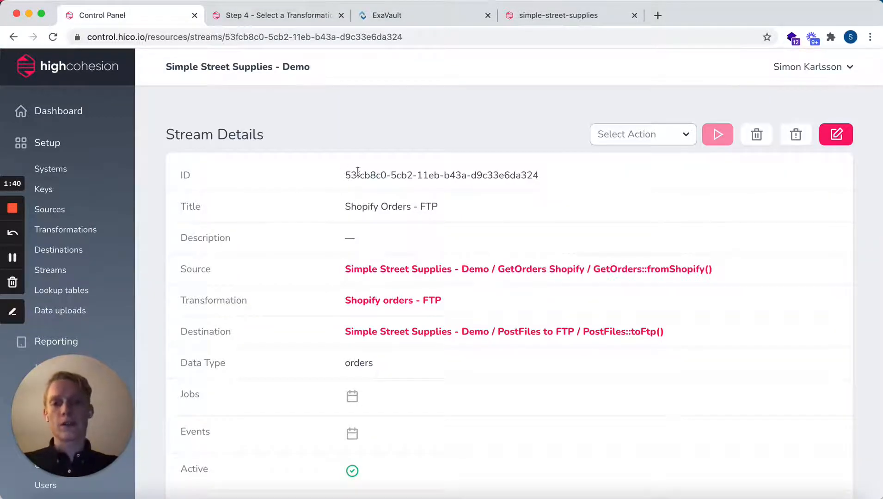
scroll(475, 190, "down", 2)
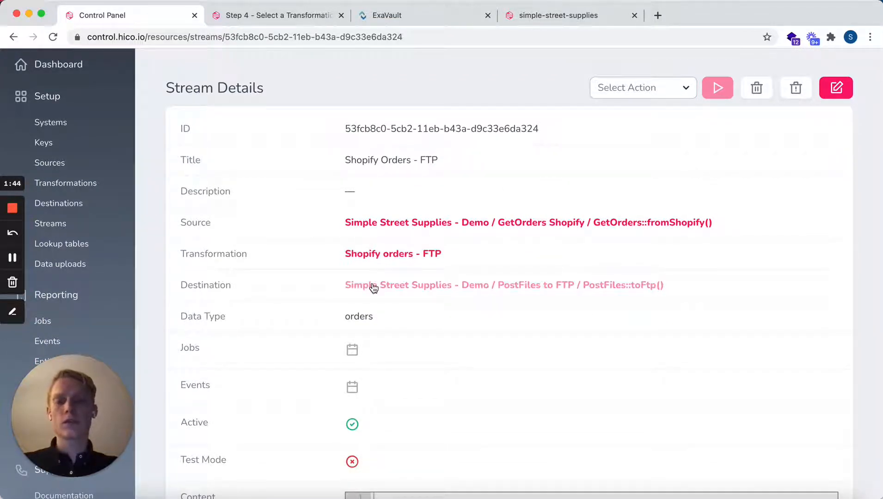
scroll(465, 326, "down", 3)
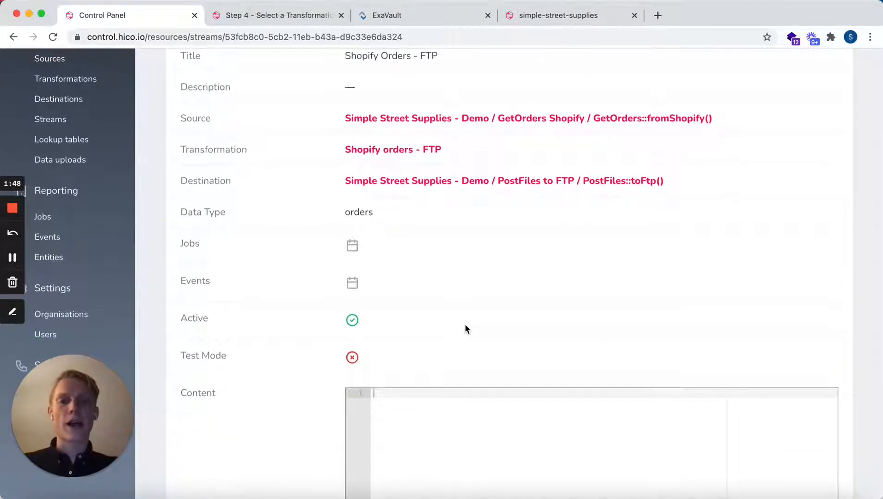
scroll(465, 325, "up", 5)
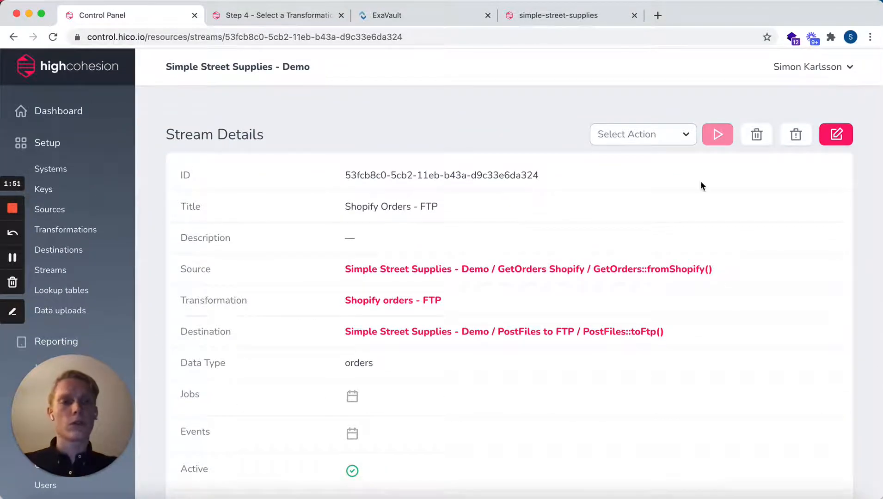
left_click(686, 135)
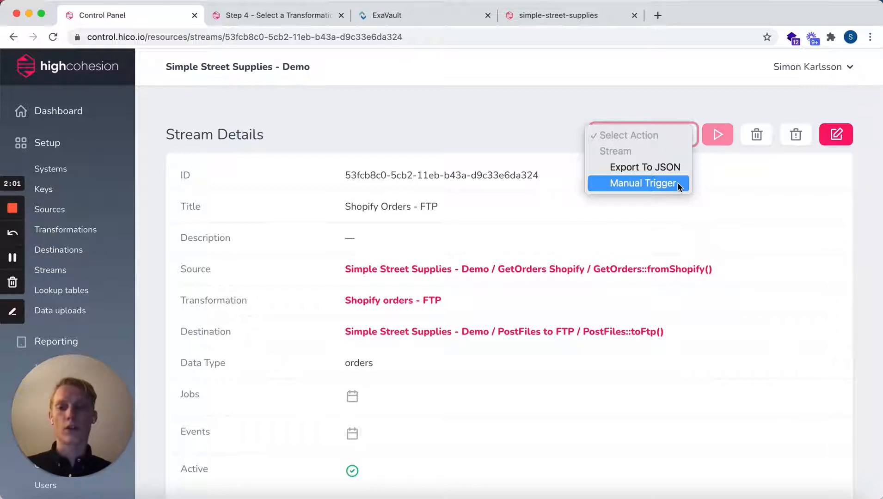
left_click(538, 114)
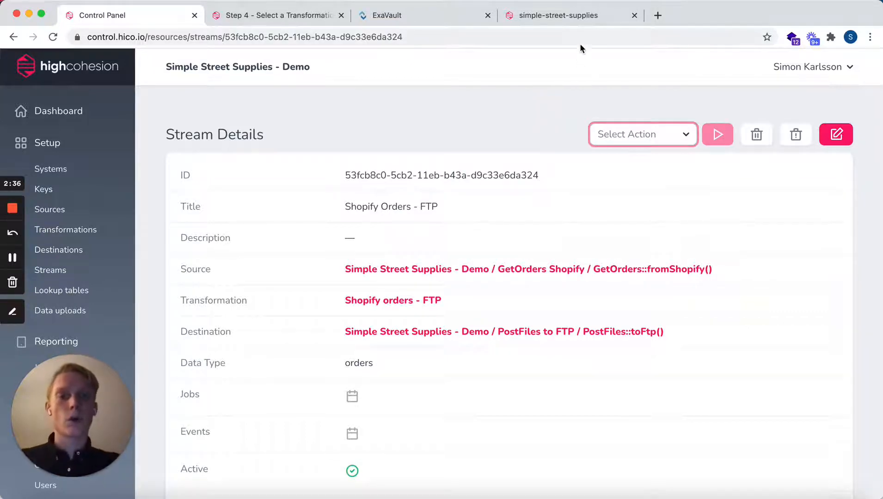
- Switch to the simple-street-supplies store, open the LEGO Duplo Fun Family Fair product and proceed to checkout with one unit
left_click(575, 19)
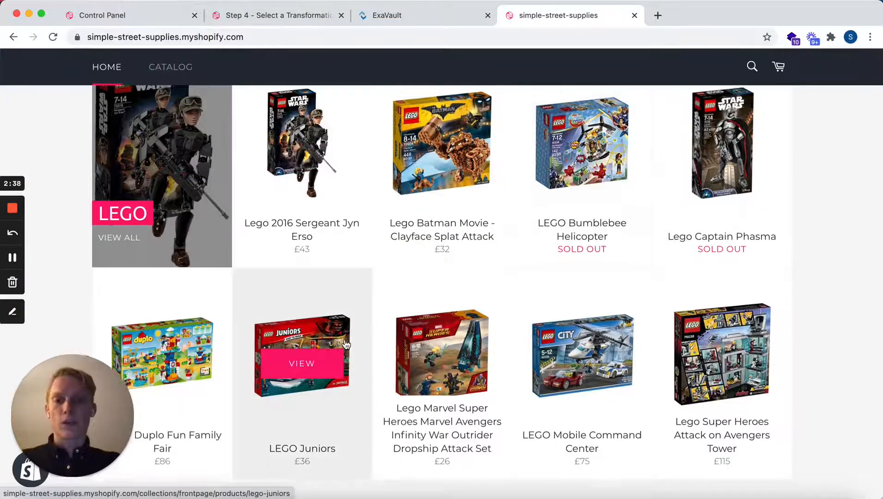
scroll(346, 345, "down", 1)
left_click(180, 326)
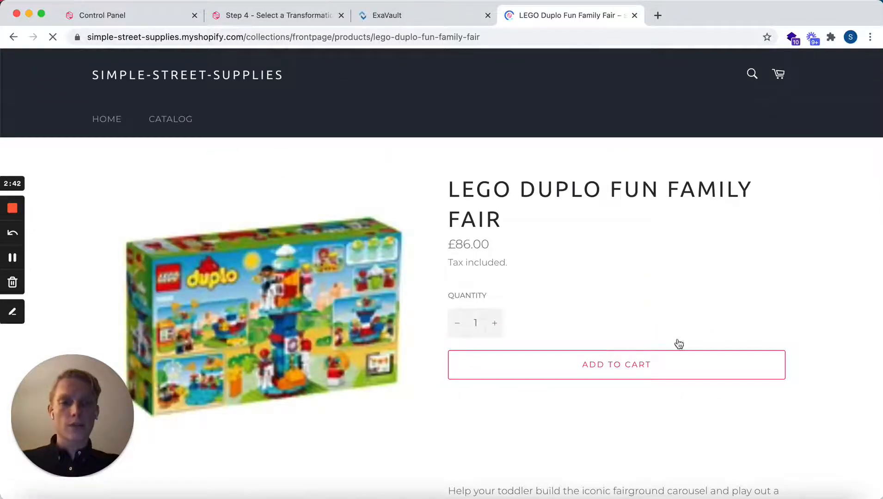
scroll(768, 328, "down", 3)
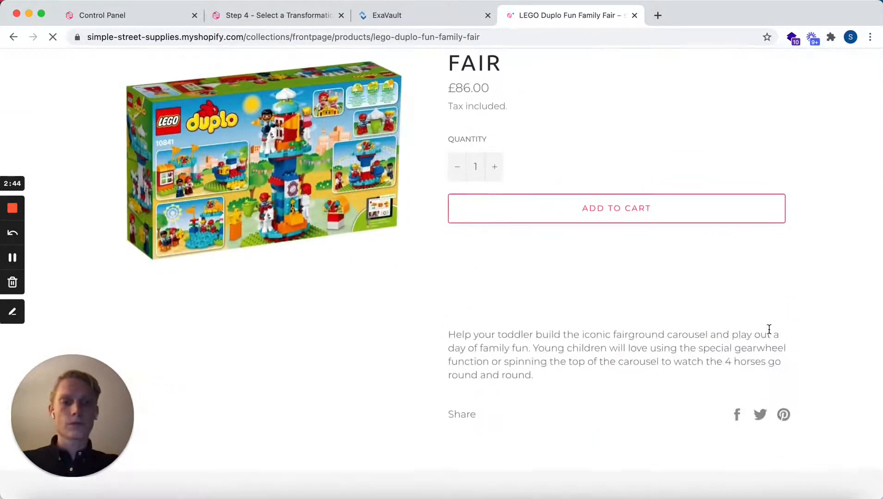
scroll(769, 329, "up", 1)
left_click(721, 311)
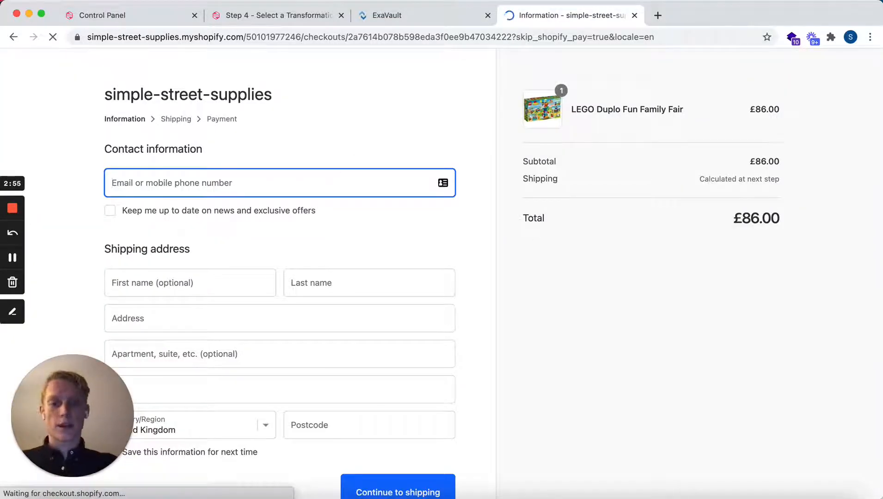
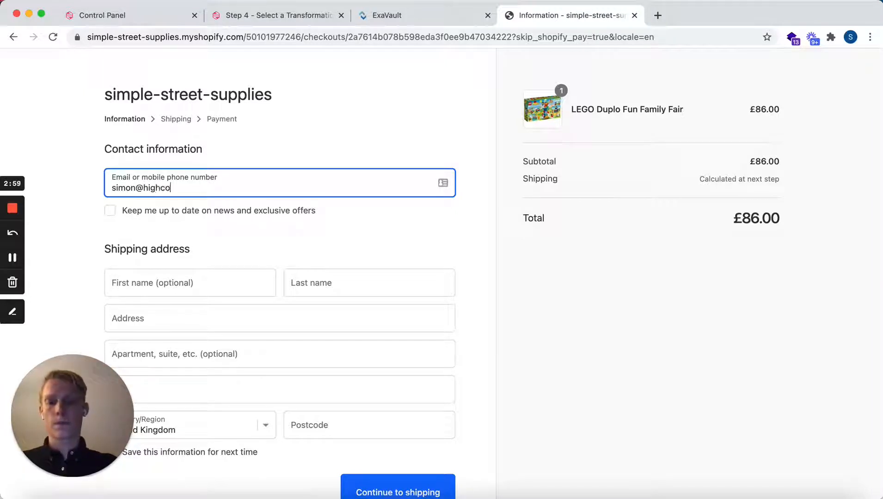
- Fill in the customer's first and last name in the shipping address
scroll(265, 232, "down", 1)
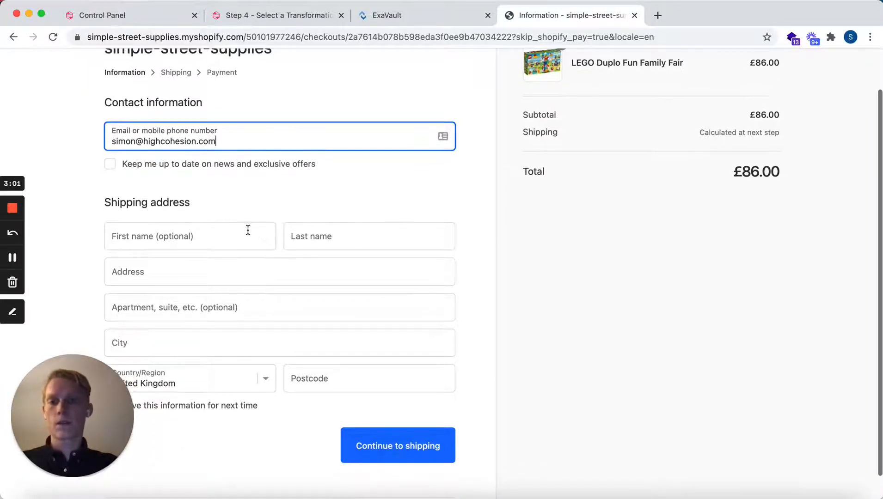
left_click(248, 230)
key("Tab")
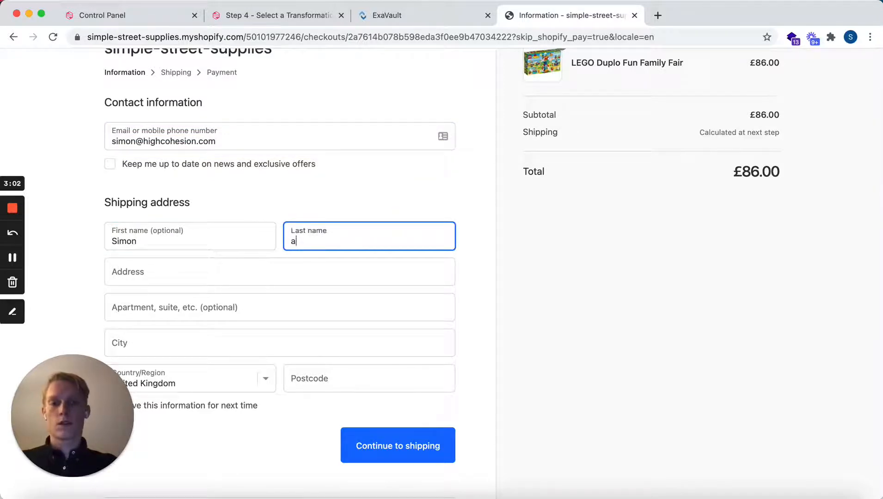
scroll(214, 245, "down", 1)
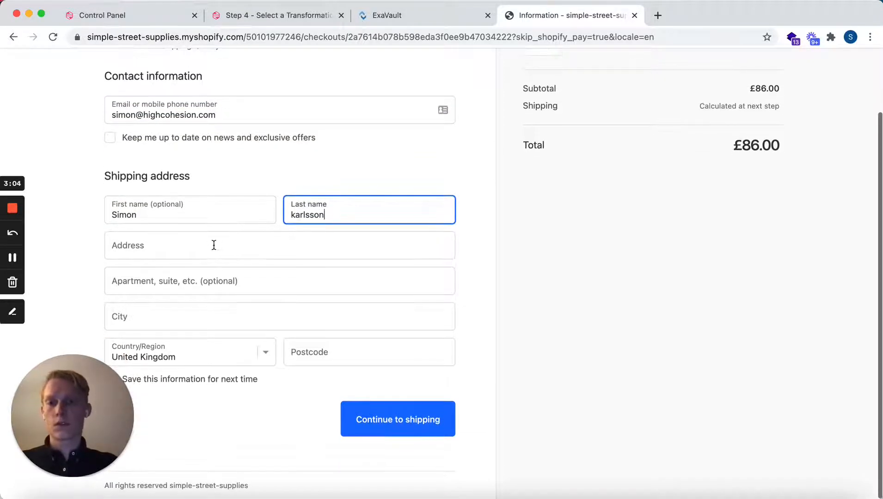
- Fill in the customer's street address, city and postcode in the shipping address
left_click(214, 245)
type("West")
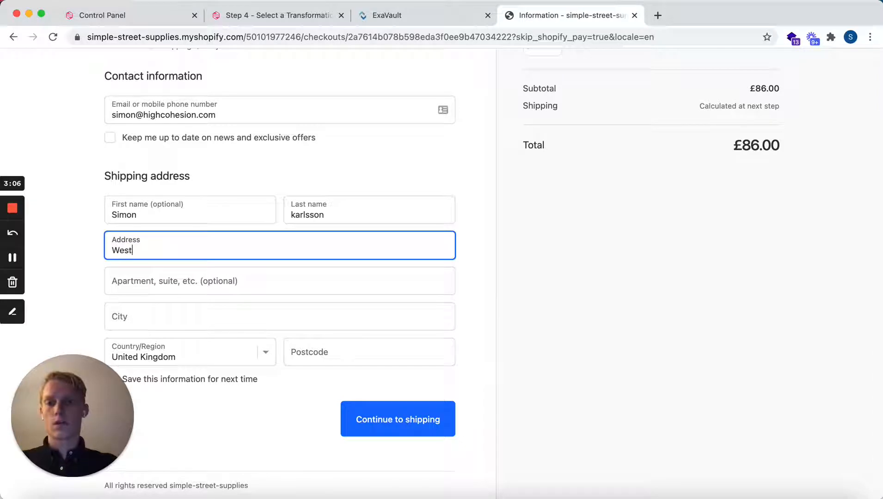
type("minste")
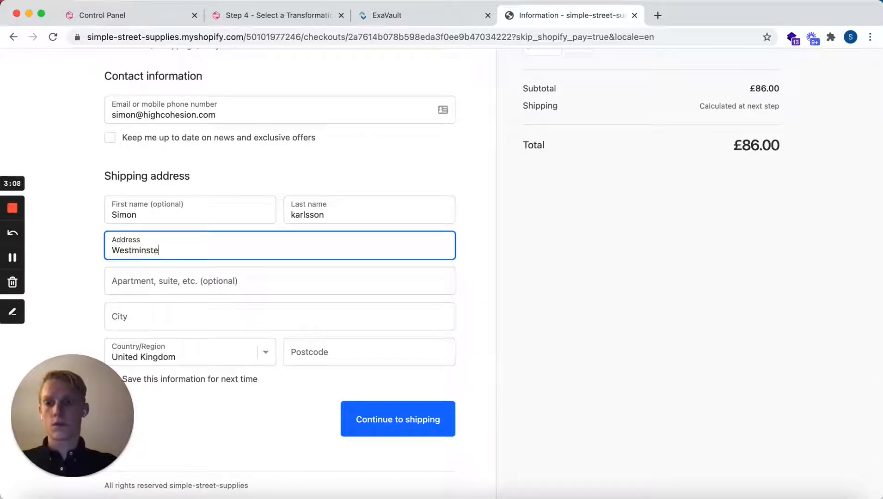
type("r")
left_click(187, 319)
type("London")
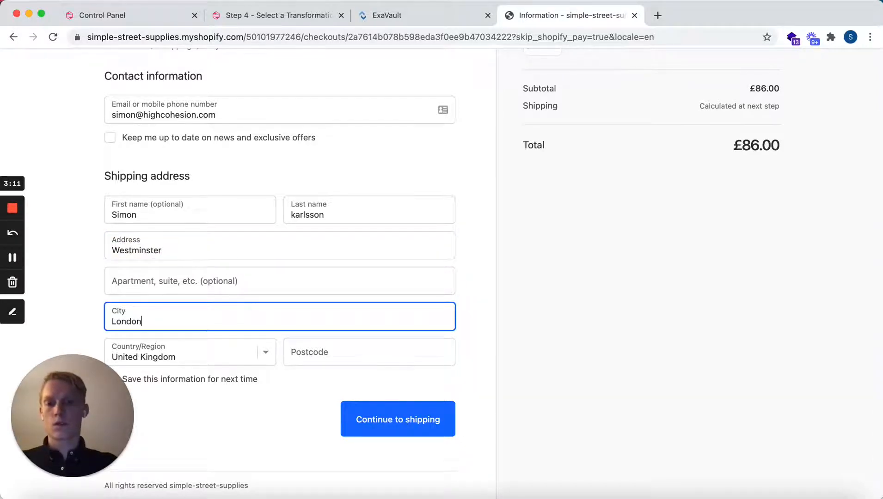
left_click(325, 346)
type("SW1A 1AA")
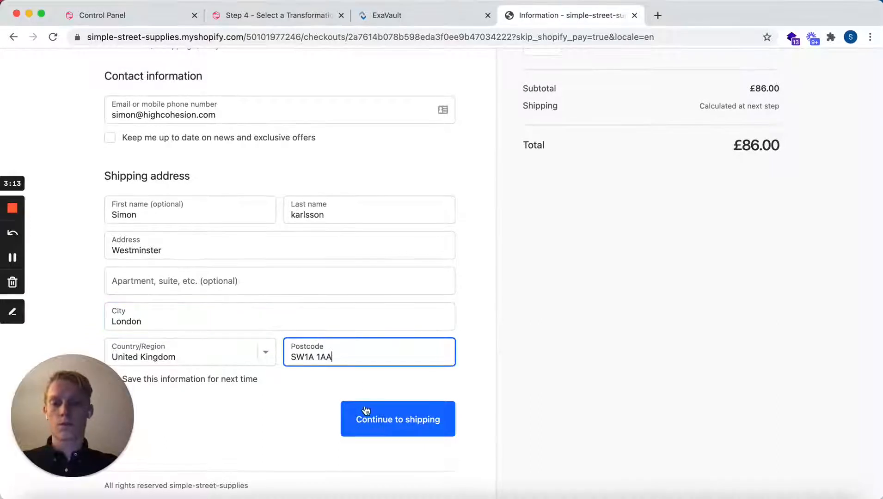
- Continue to shipping, keep the Free Shipping method and proceed to the payment page
left_click(366, 411)
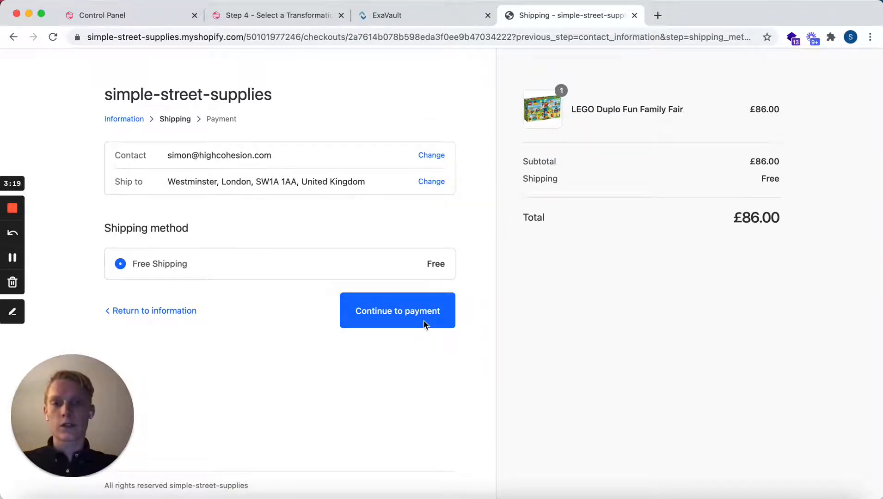
left_click(399, 317)
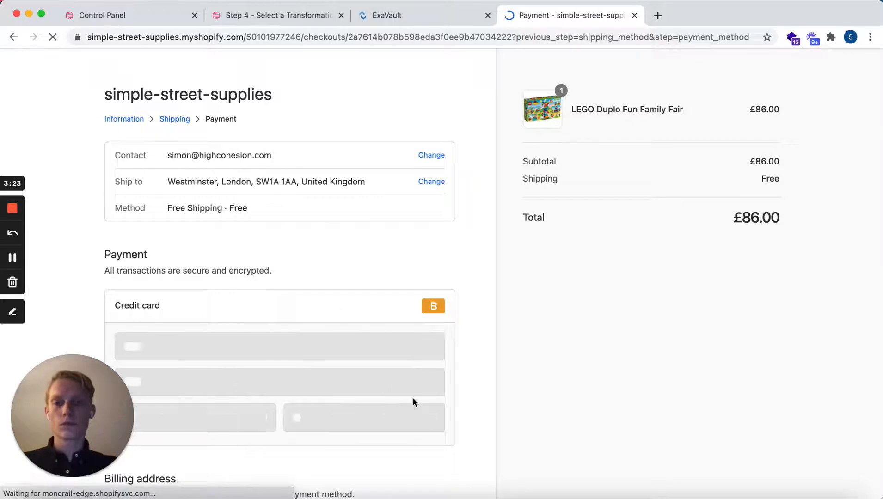
scroll(412, 397, "down", 5)
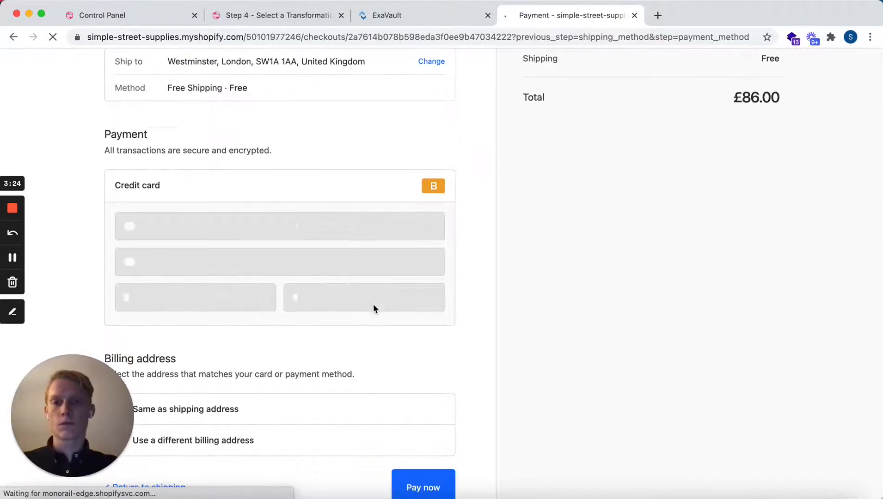
scroll(373, 308, "up", 5)
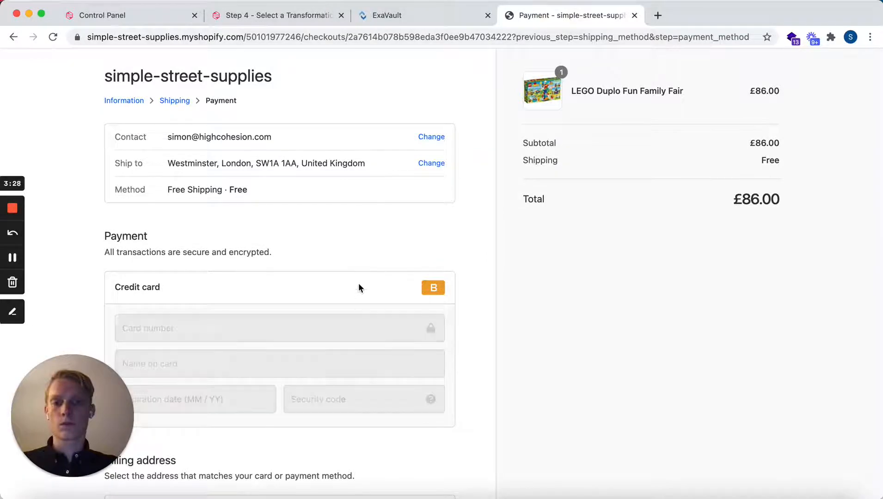
- Enter the card number, cardholder name, expiration date and security code, and pay for the order
left_click(317, 325)
left_click(215, 364)
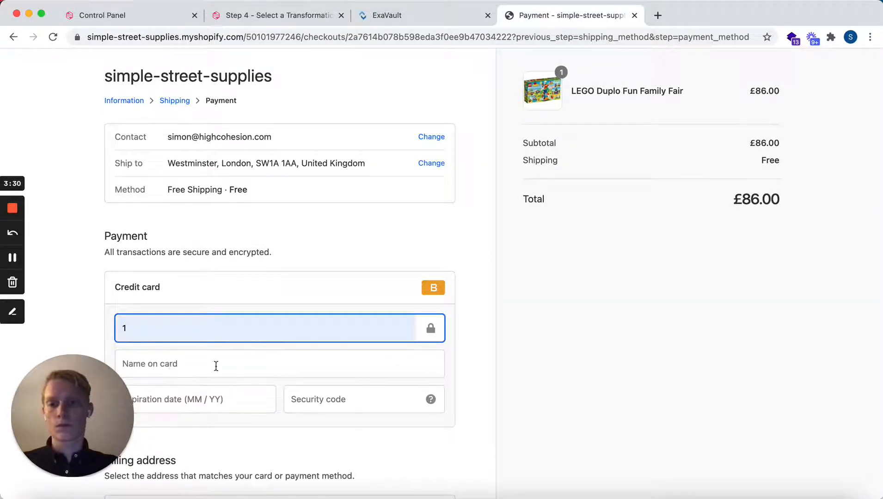
left_click(320, 402)
type("123")
scroll(420, 375, "down", 5)
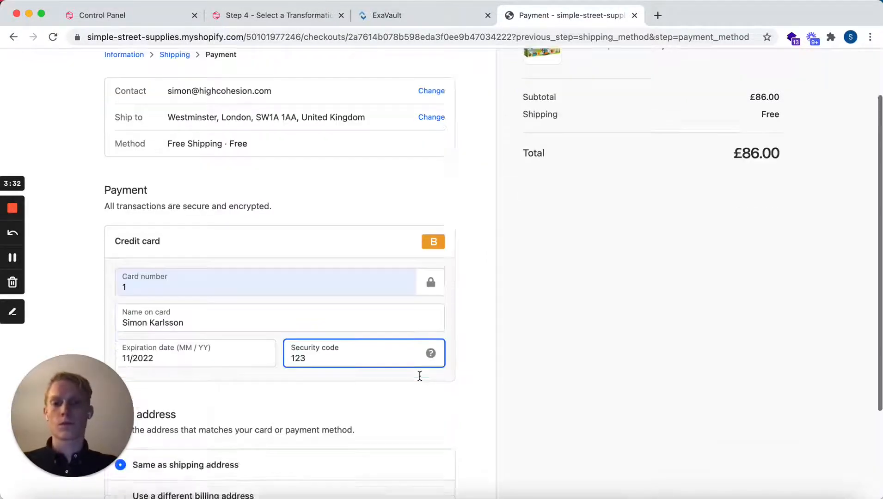
left_click(425, 419)
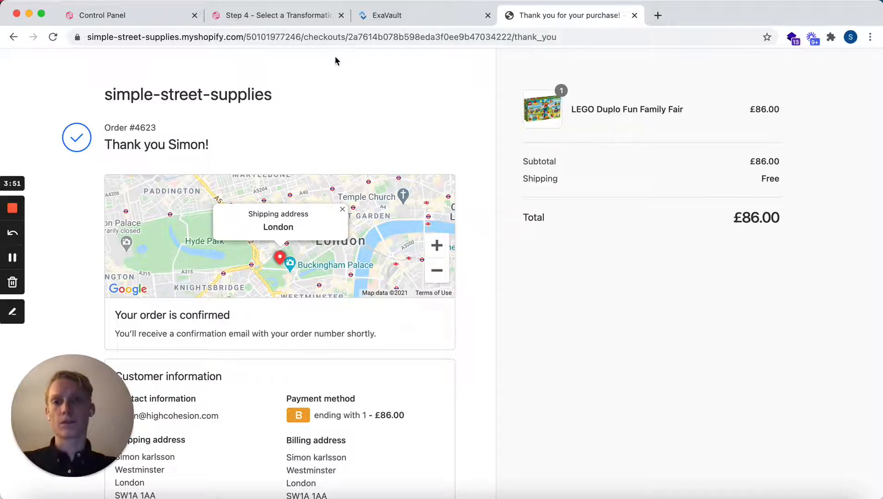
- Switch to the HighCohesion control panel and run the Manual Trigger action on the Shopify Orders - FTP stream without any options
left_click(140, 16)
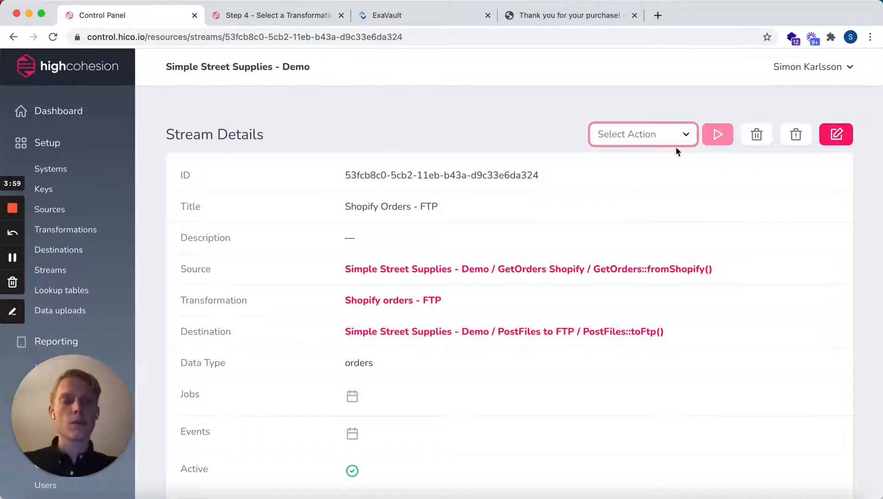
left_click(688, 133)
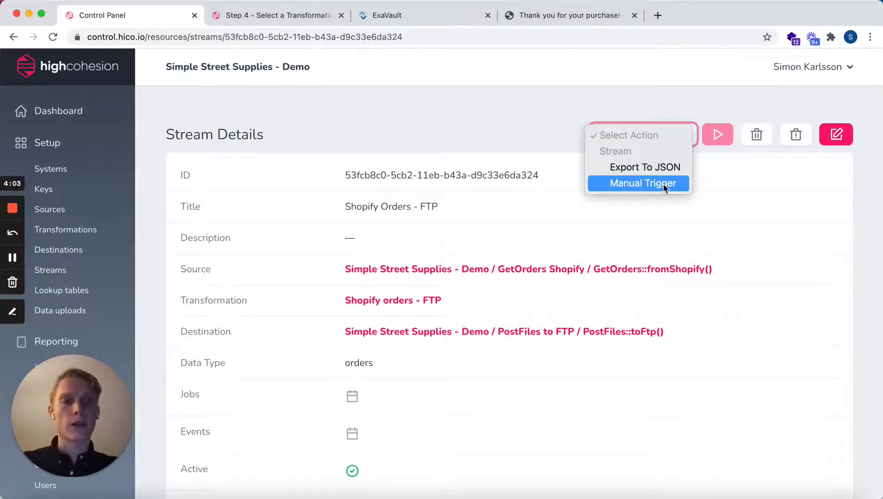
left_click(663, 183)
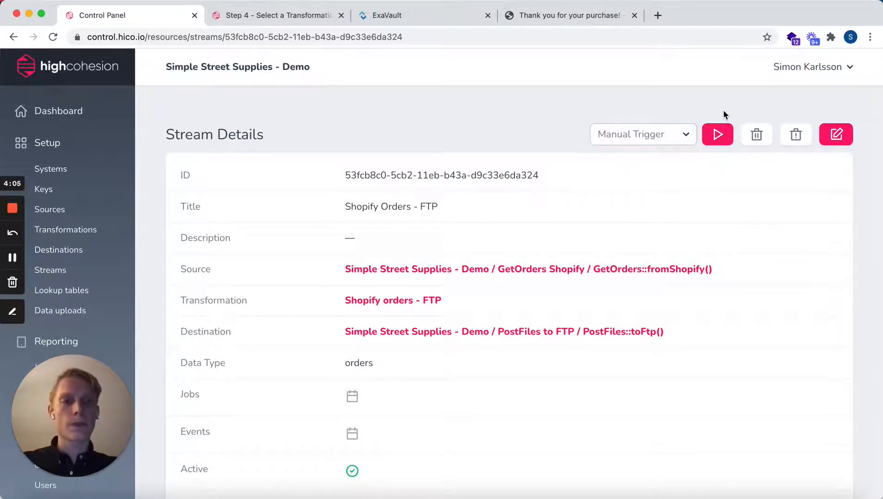
left_click(718, 134)
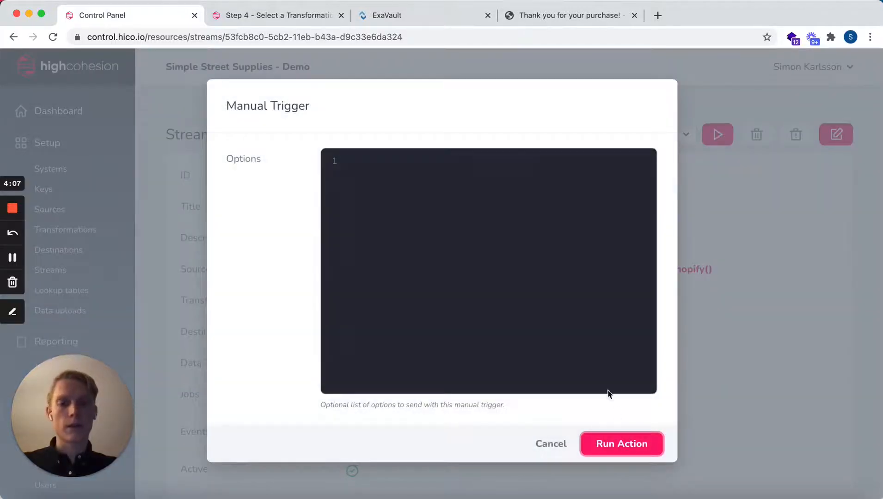
left_click(616, 445)
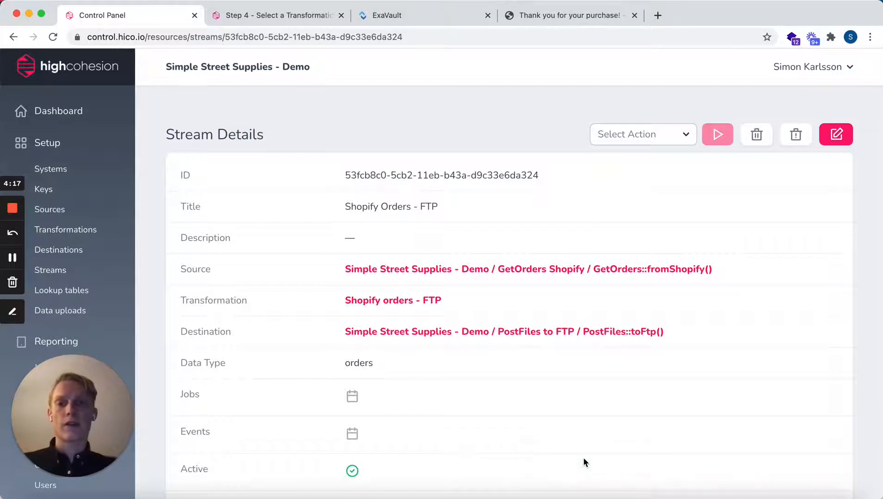
- Open the Jobs report and reload it to check the status of the Shopify Orders - FTP job
scroll(88, 297, "down", 3)
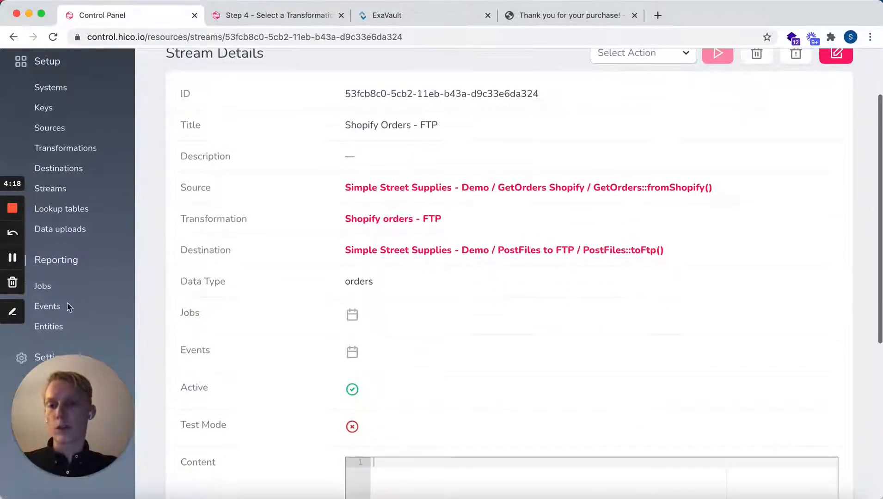
left_click(46, 289)
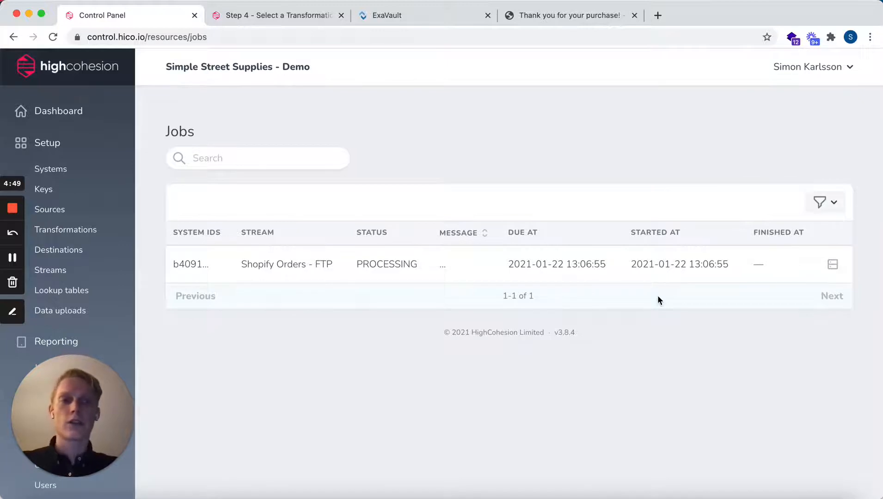
left_click(620, 39)
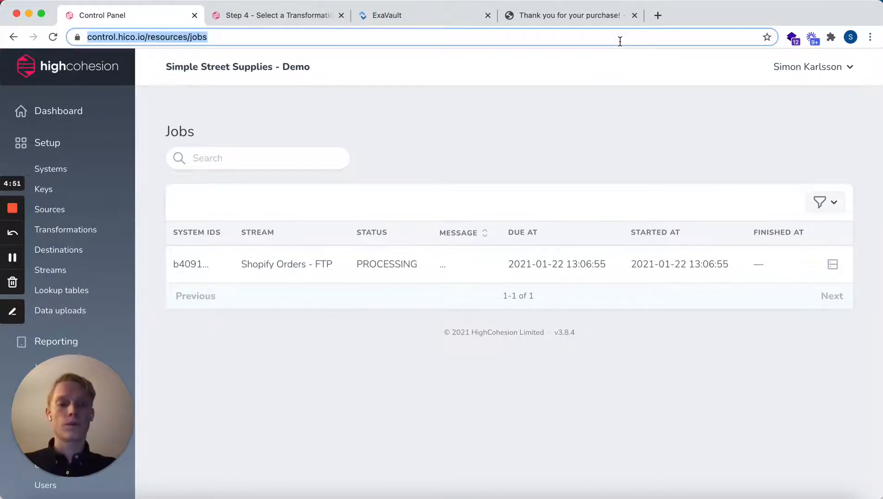
key("Return")
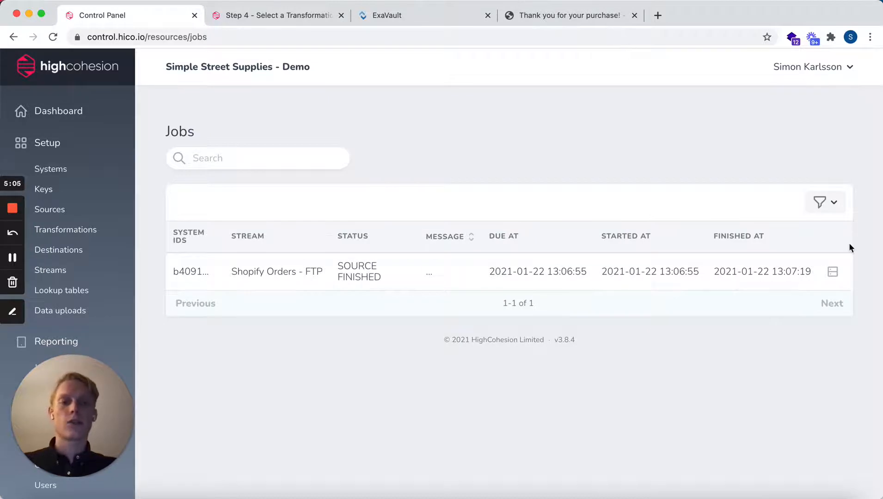
- Open the details of the Shopify Orders - FTP job and examine its overview, visualiser steps and log messages
left_click(832, 274)
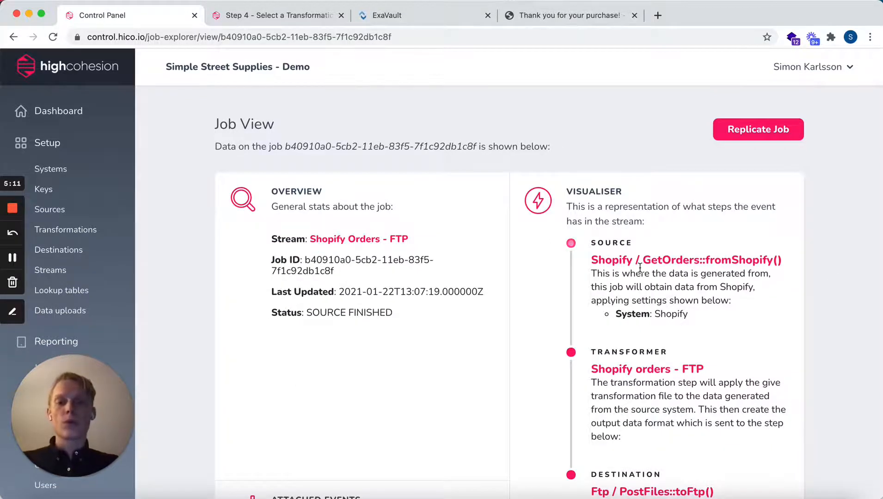
scroll(835, 278, "down", 2)
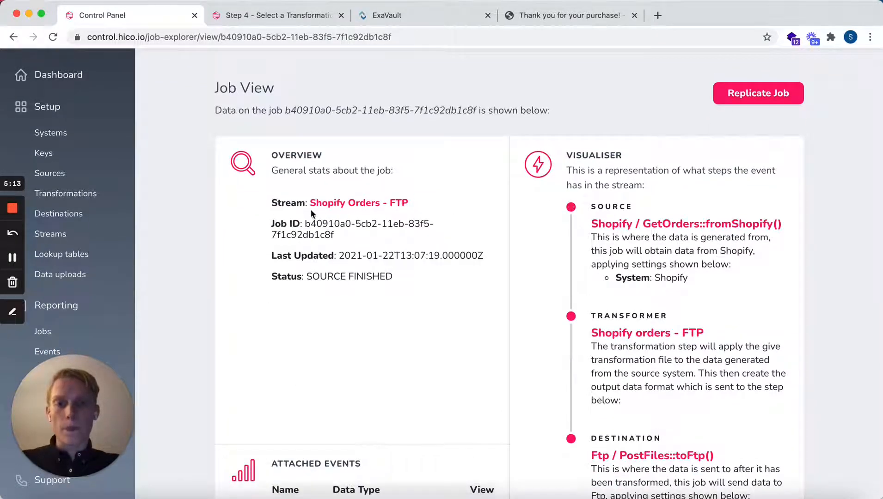
scroll(380, 212, "down", 2)
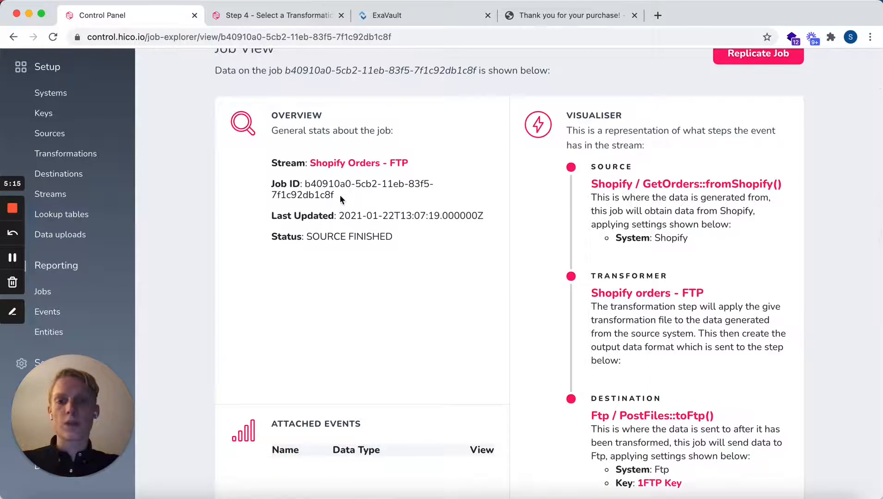
left_click_drag(341, 195, 305, 184)
left_click(366, 227)
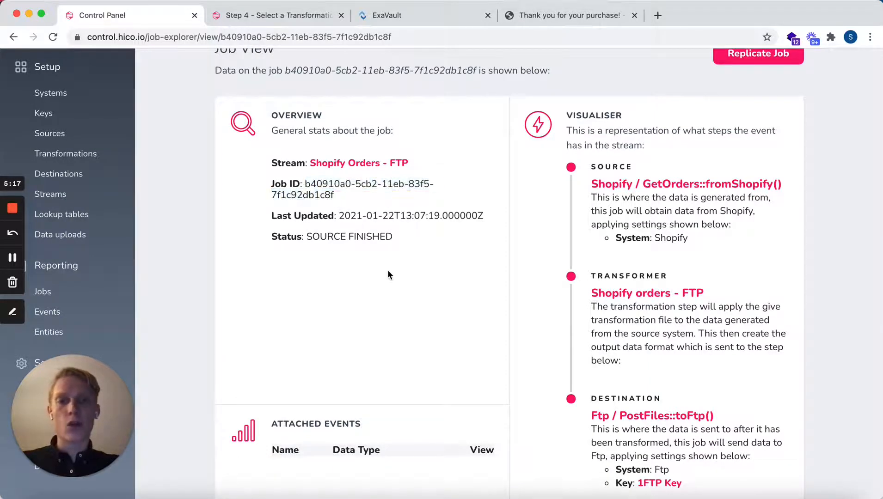
scroll(387, 270, "down", 3)
scroll(388, 277, "down", 2)
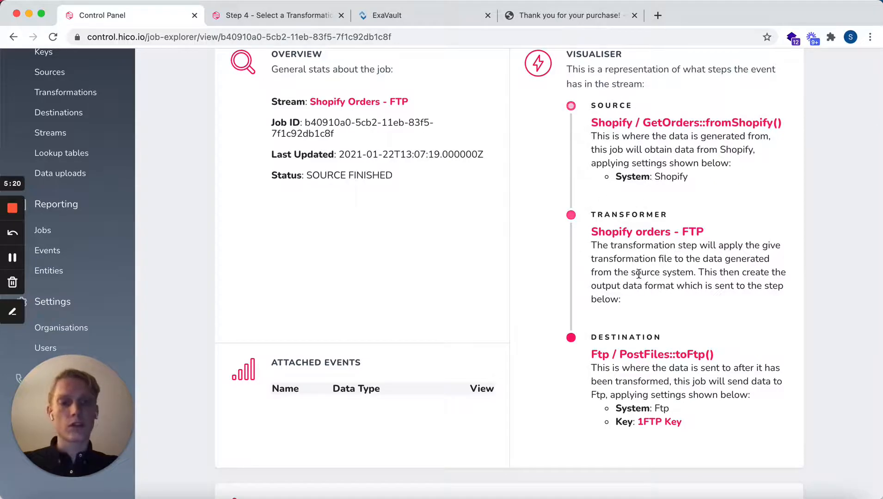
scroll(637, 300, "down", 2)
scroll(632, 354, "down", 8)
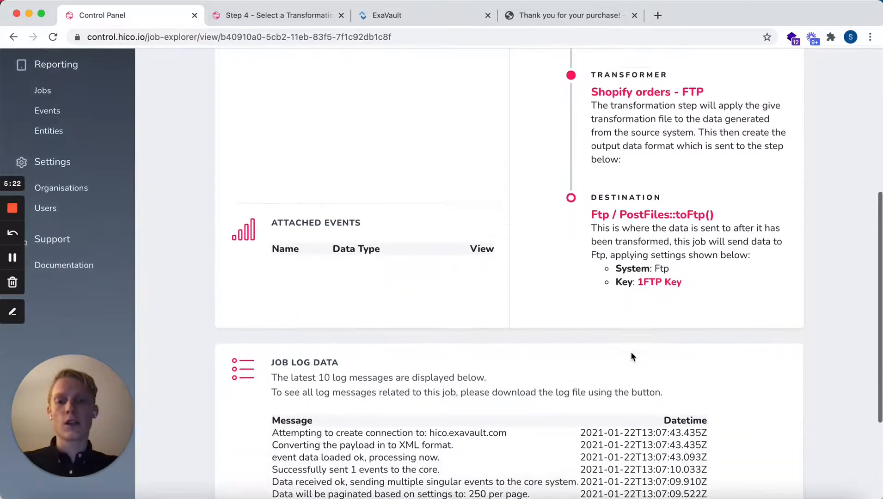
scroll(630, 351, "down", 2)
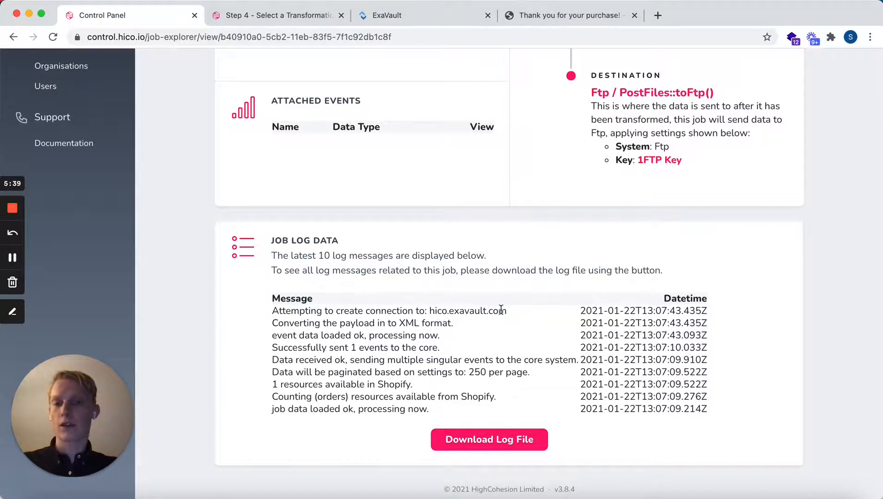
- Reload the job view and review the updated log messages and job status
left_click(428, 31)
key("Return")
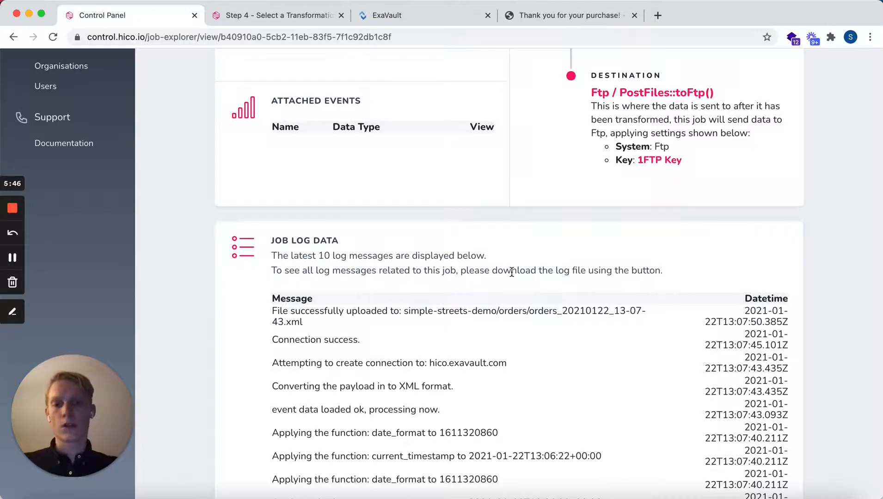
scroll(462, 271, "down", 1)
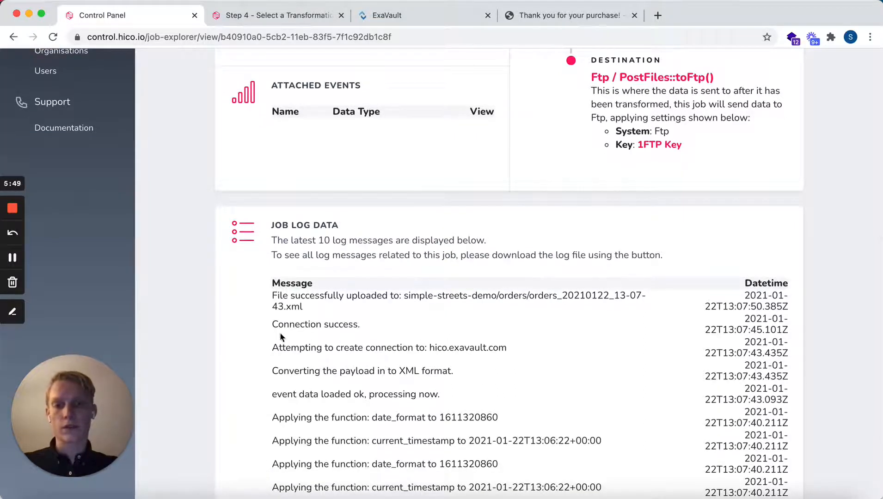
scroll(356, 333, "up", 1)
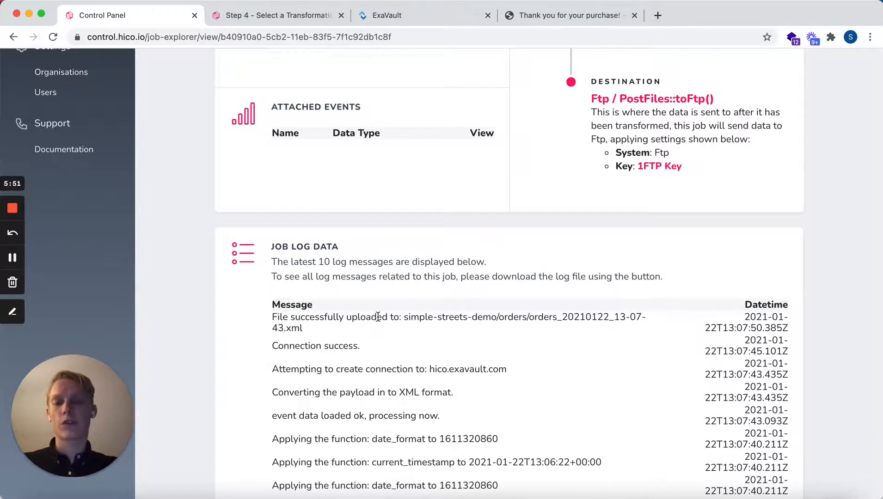
scroll(503, 342, "up", 1)
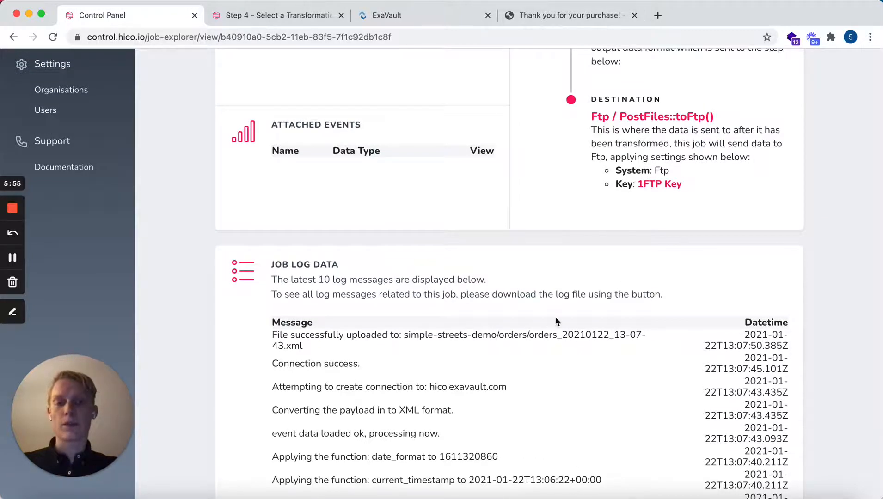
scroll(565, 277, "up", 10)
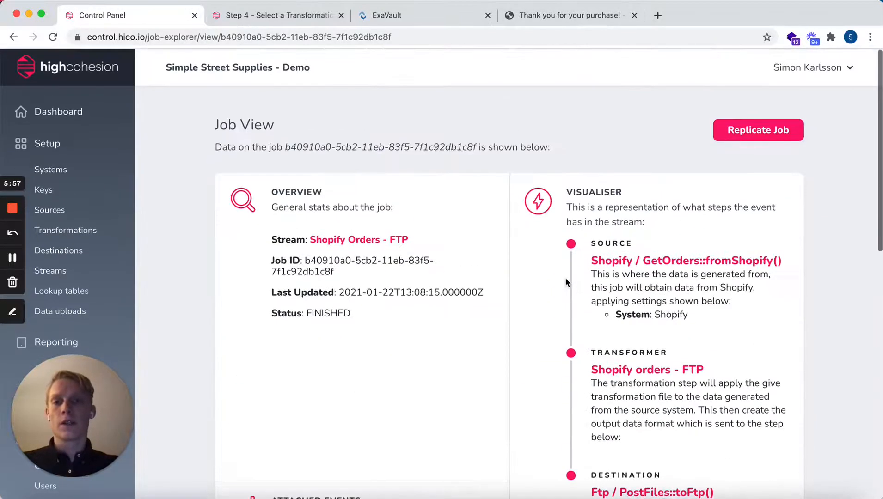
- Open the Events report and view the order event's details down to its stored files
scroll(565, 278, "down", 2)
left_click(47, 331)
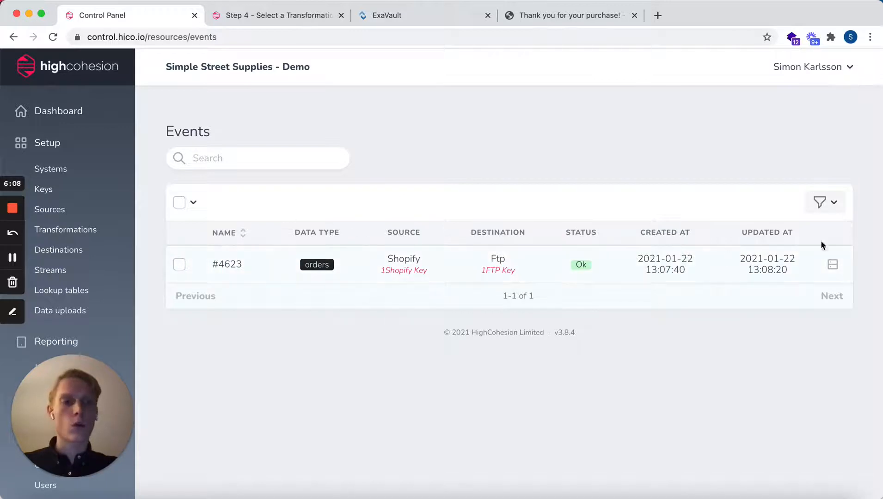
left_click(833, 265)
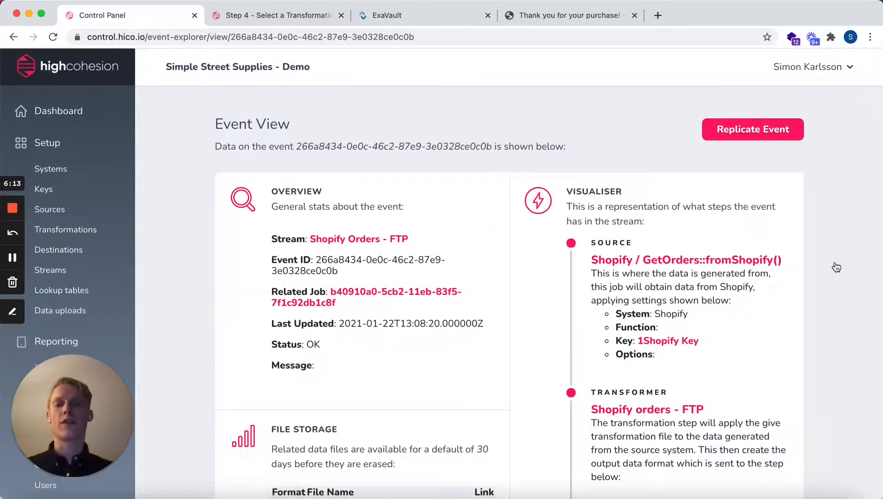
scroll(599, 352, "down", 5)
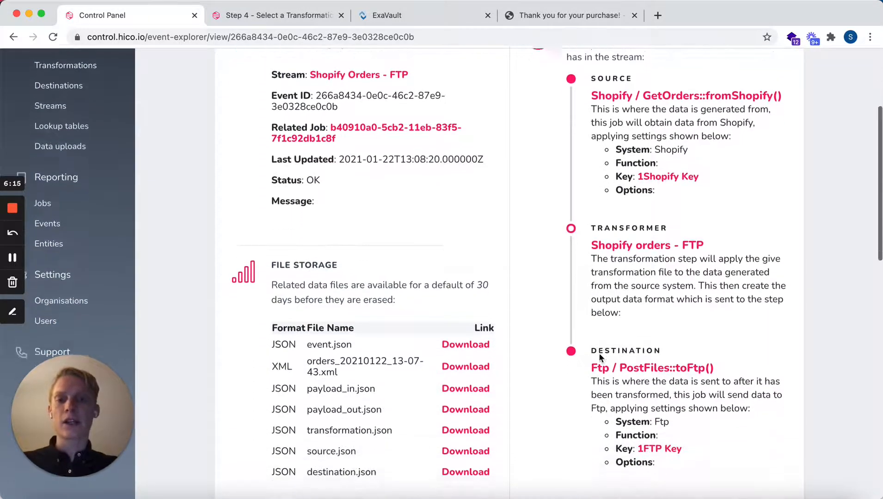
- Download payload_in.json from the event's file storage and review the incoming Shopify order data
scroll(598, 353, "down", 1)
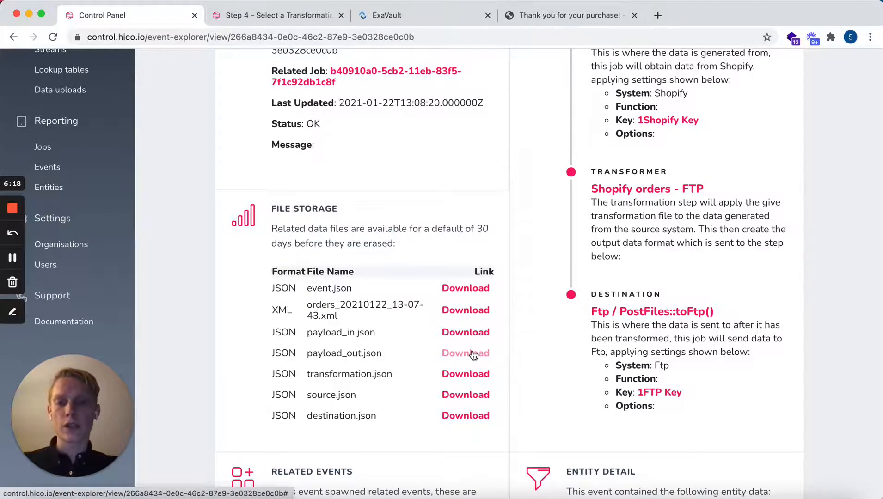
scroll(473, 355, "down", 1)
left_click(466, 310)
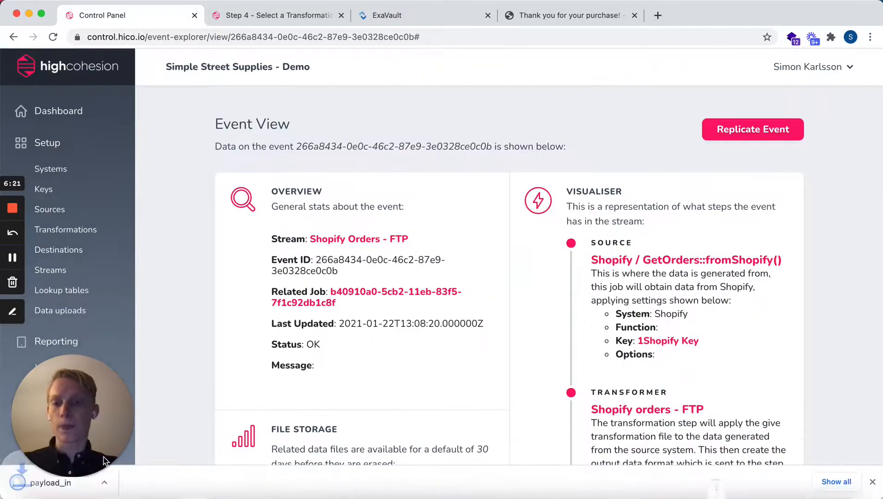
left_click(46, 485)
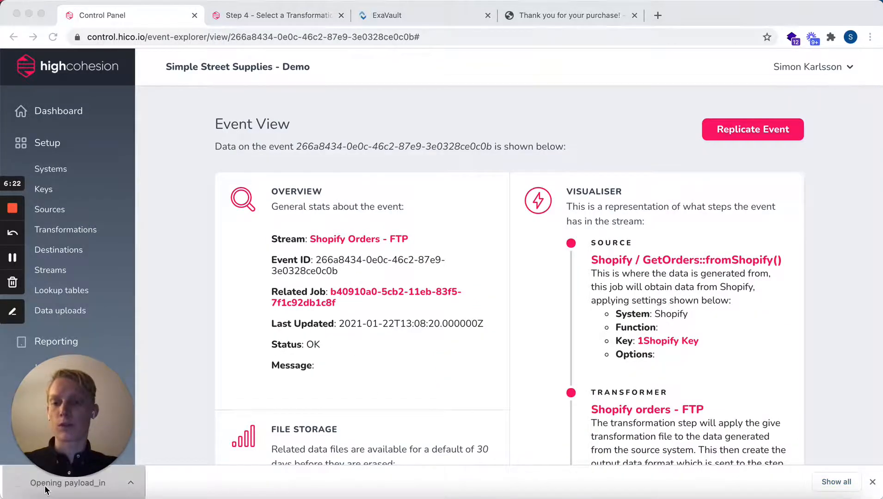
scroll(292, 246, "down", 5)
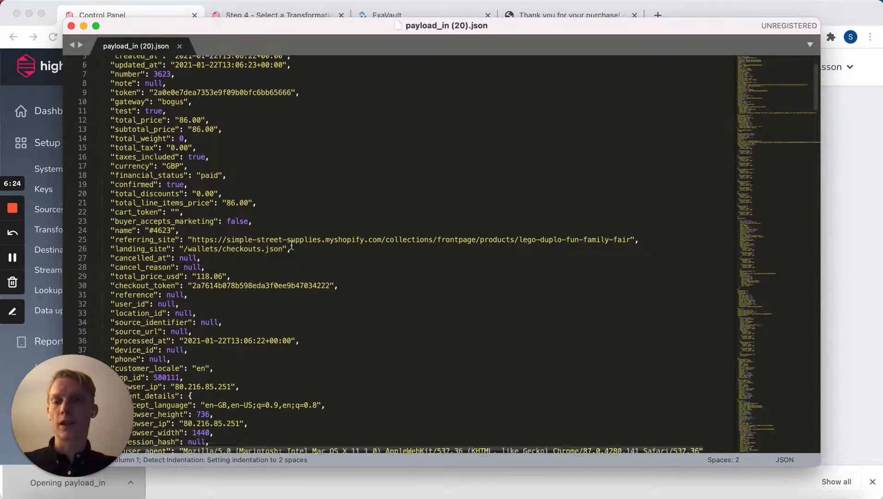
scroll(292, 246, "down", 5)
scroll(292, 242, "up", 6)
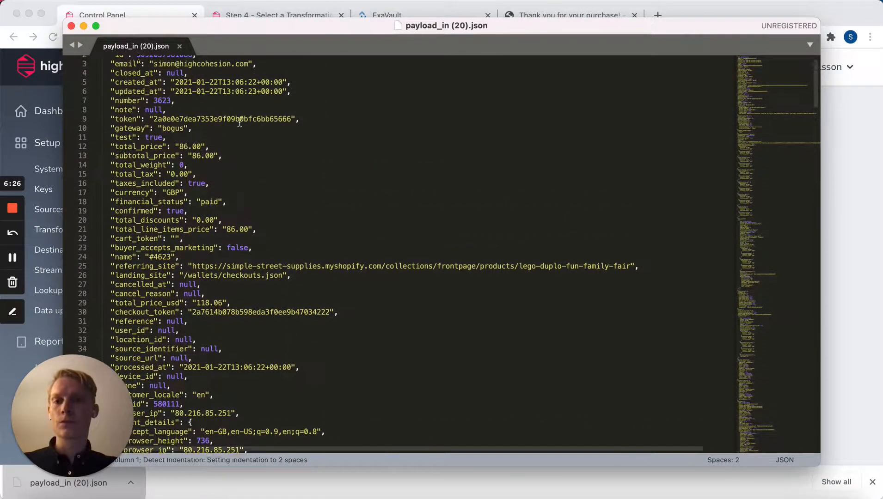
left_click(71, 26)
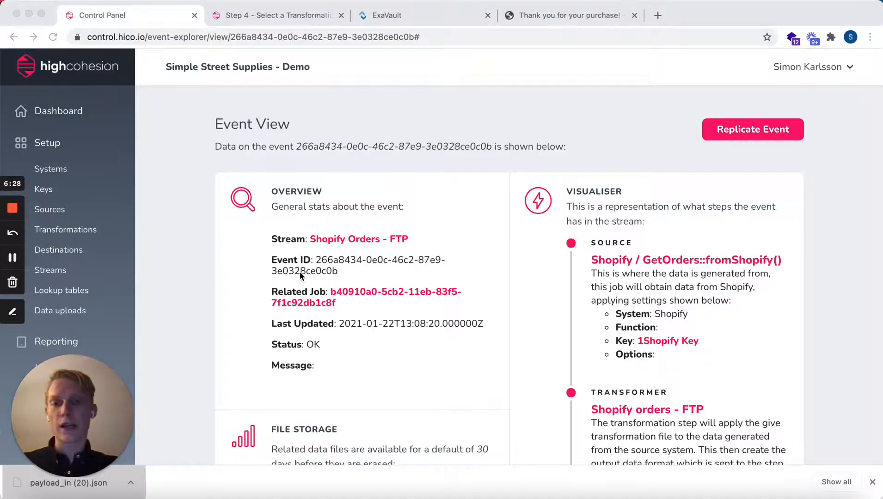
- Download payload_out.json from the event's file storage and review the transformed order's addresses, items, totals and payments
scroll(299, 272, "down", 5)
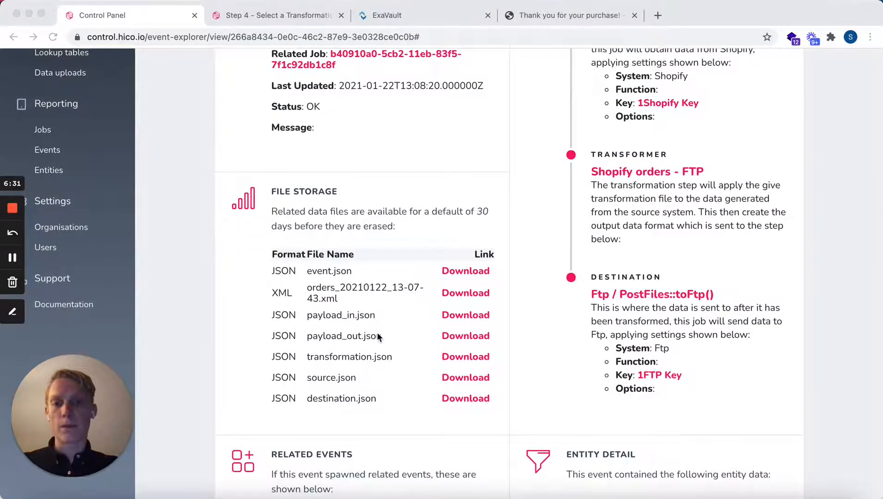
left_click(455, 336)
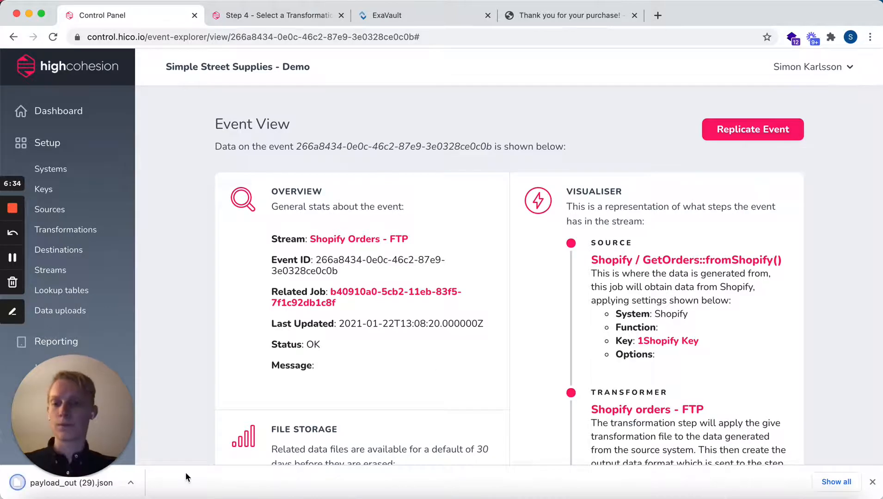
left_click(90, 488)
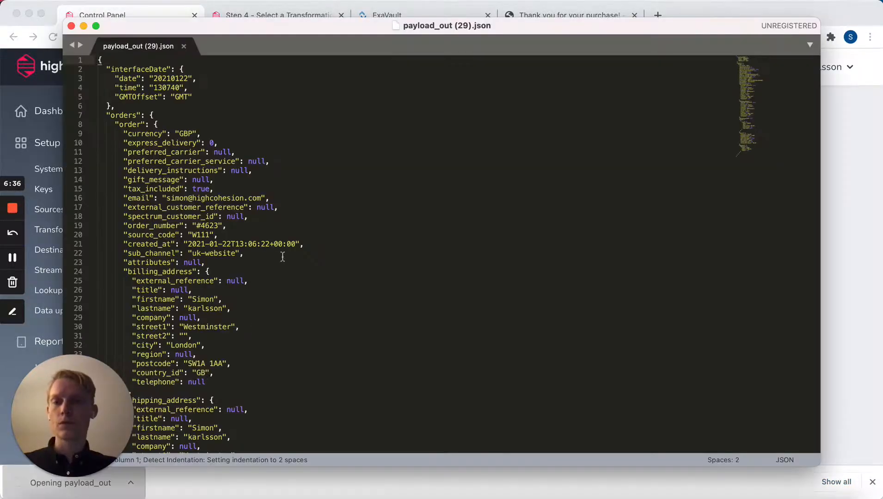
scroll(283, 257, "down", 2)
scroll(282, 257, "down", 10)
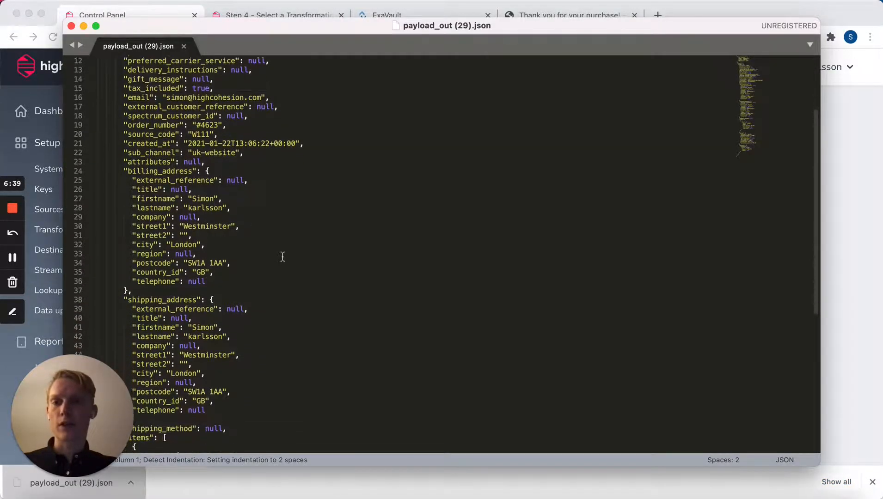
scroll(283, 257, "down", 4)
scroll(282, 252, "up", 8)
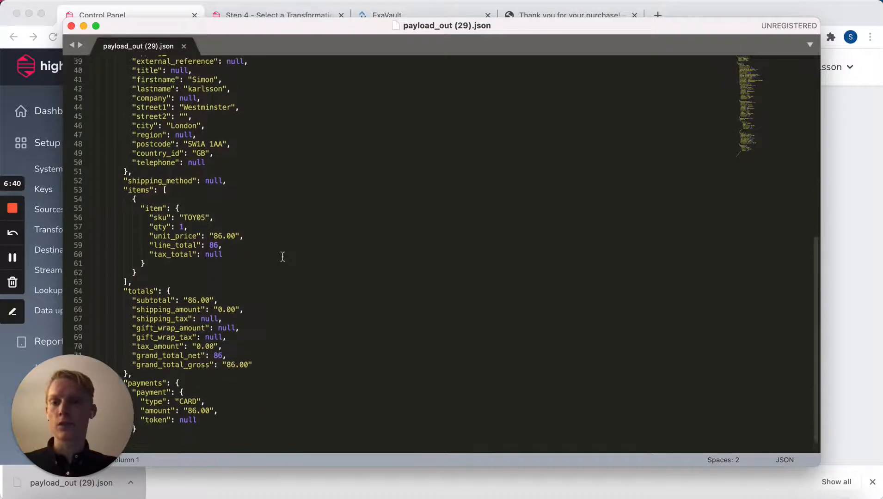
left_click(72, 27)
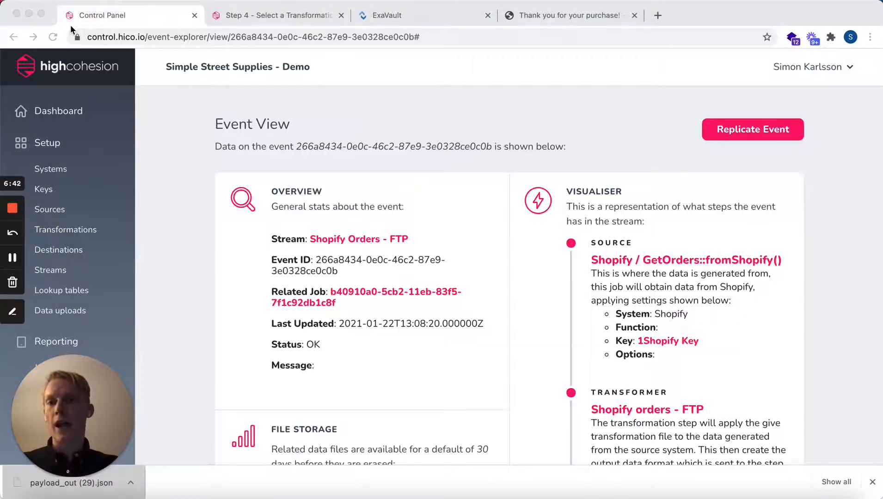
- Download orders_20210122_13-07-43.xml from the event's file storage and read through the complete order XML
scroll(300, 272, "down", 5)
scroll(303, 279, "down", 2)
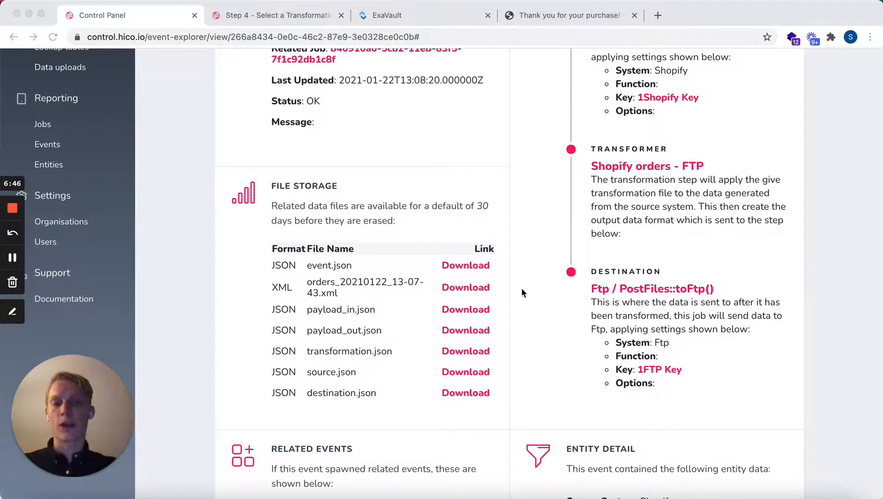
left_click(468, 288)
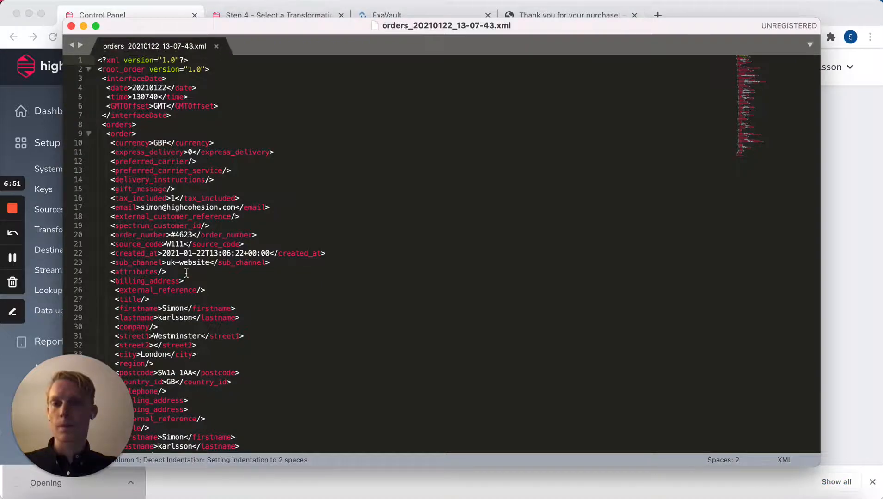
scroll(287, 270, "down", 5)
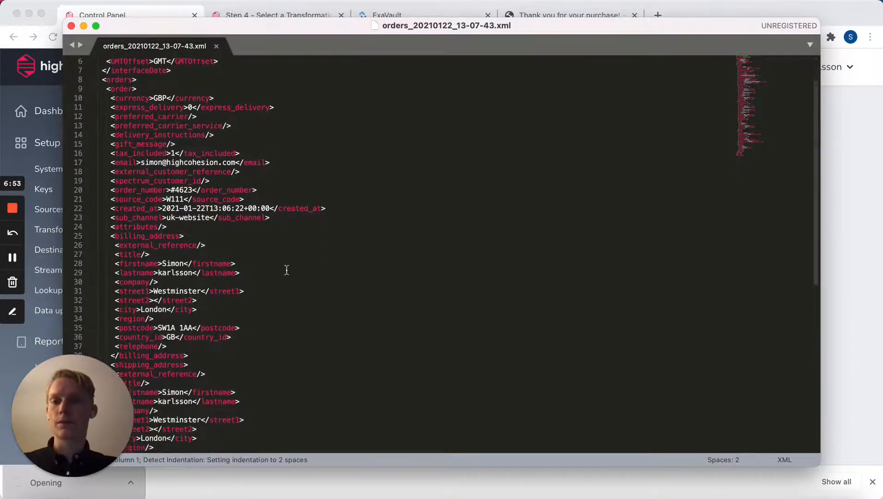
scroll(287, 270, "down", 5)
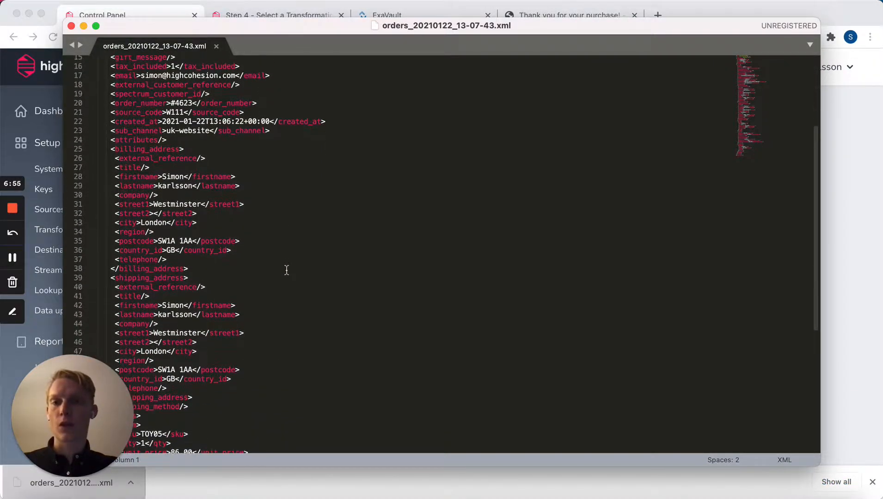
scroll(286, 270, "down", 1)
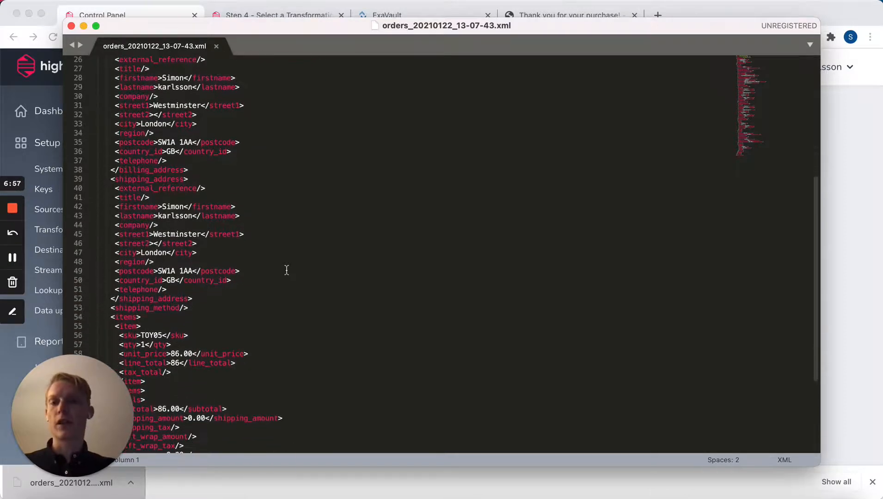
scroll(287, 270, "down", 6)
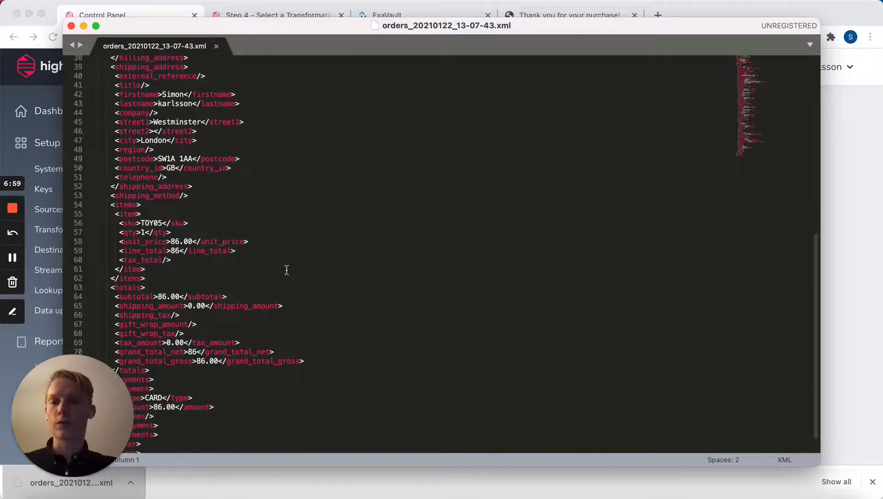
scroll(287, 270, "up", 15)
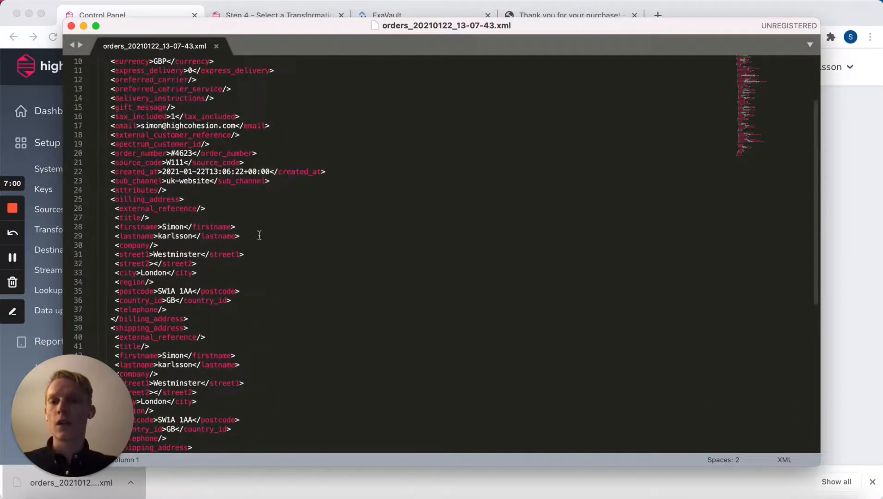
left_click(71, 26)
- Switch to ExaVault, reload the simple-streets-demo orders folder, and open the delivered orders_20210122_13-07-43.xml to check its content
left_click(413, 16)
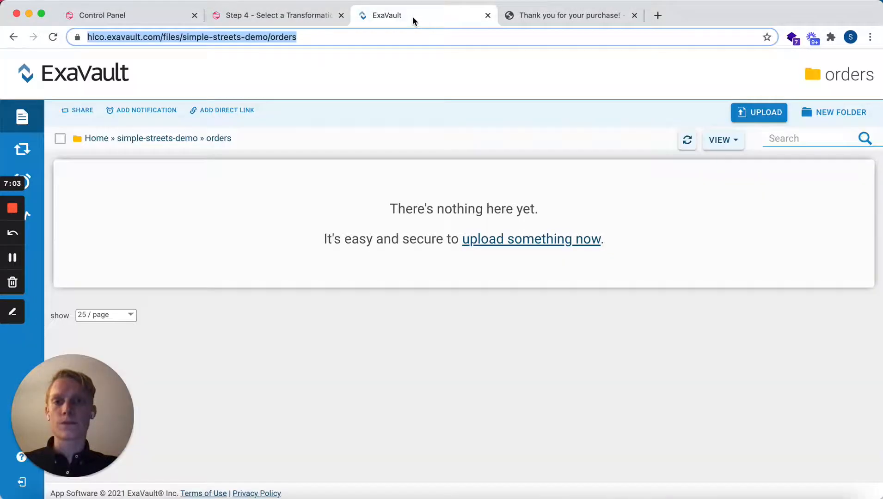
key("Return")
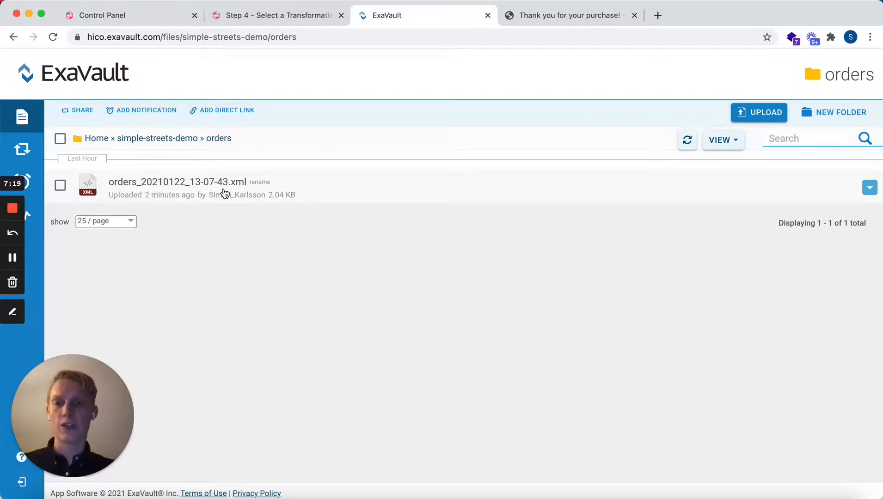
left_click(207, 185)
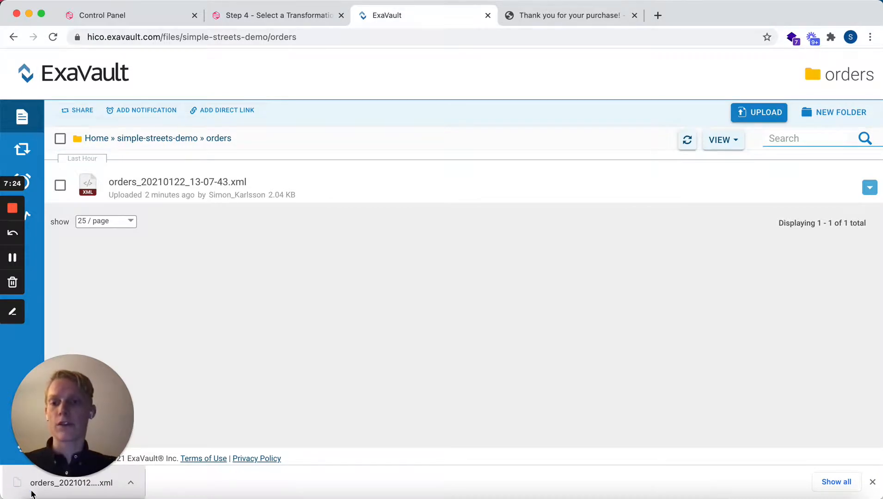
left_click(31, 493)
scroll(290, 201, "down", 10)
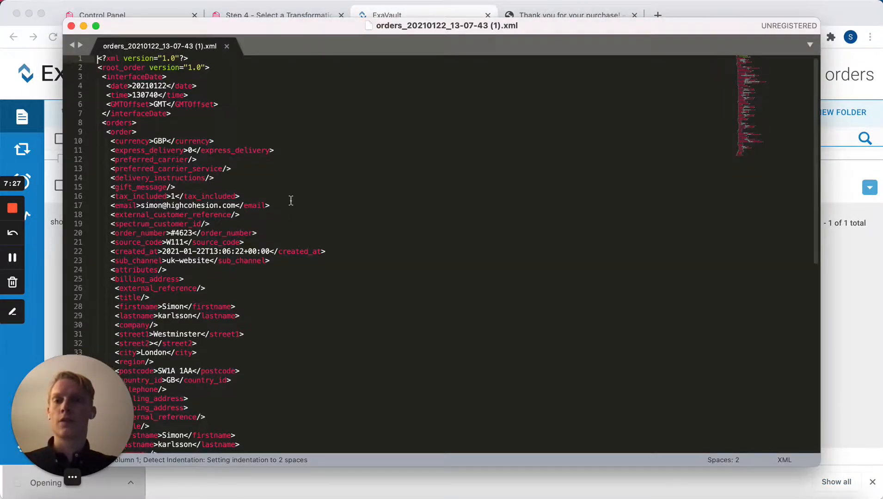
scroll(291, 201, "up", 10)
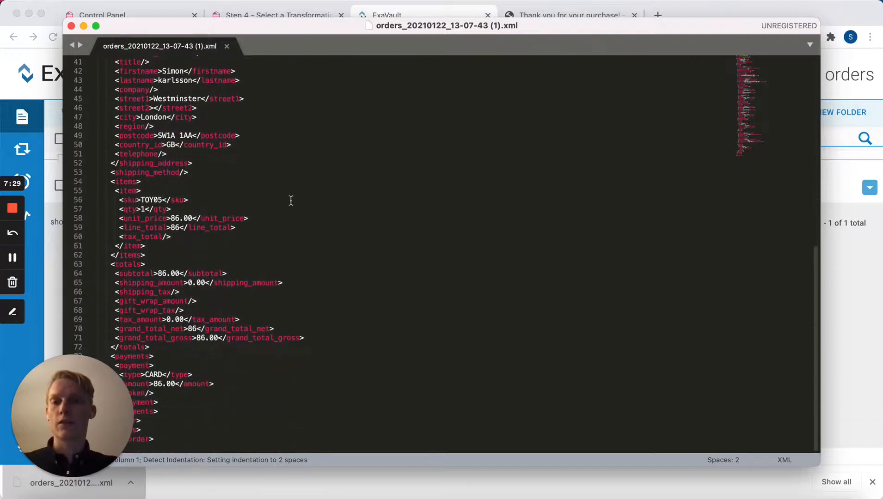
left_click(72, 27)
- Return to the HighCohesion control panel and open the GetOrders Shopify source for editing
left_click(130, 21)
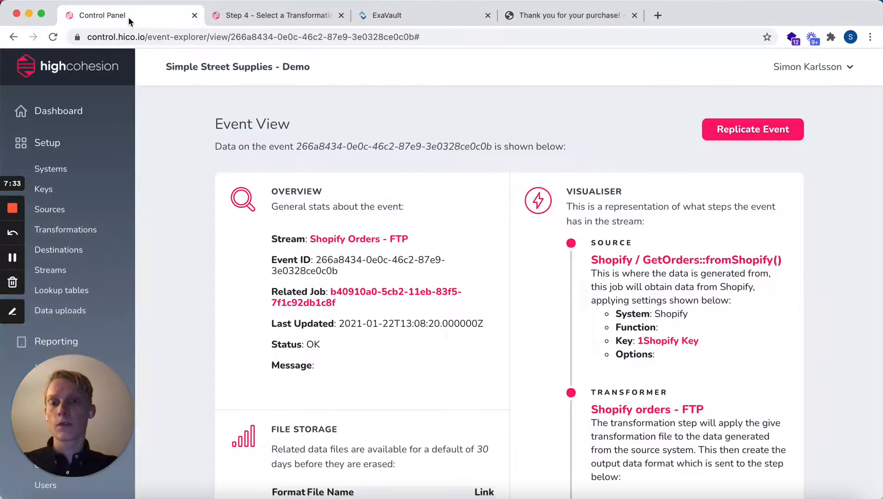
scroll(395, 171, "down", 3)
scroll(396, 171, "up", 3)
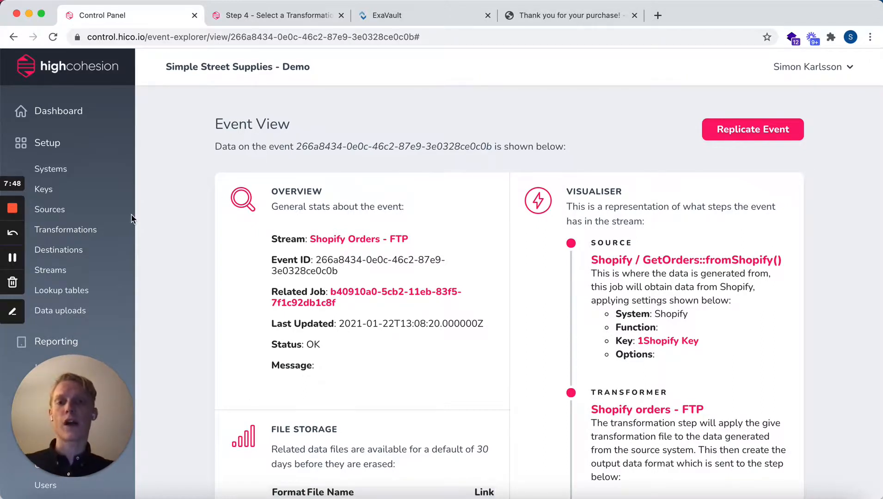
left_click(86, 212)
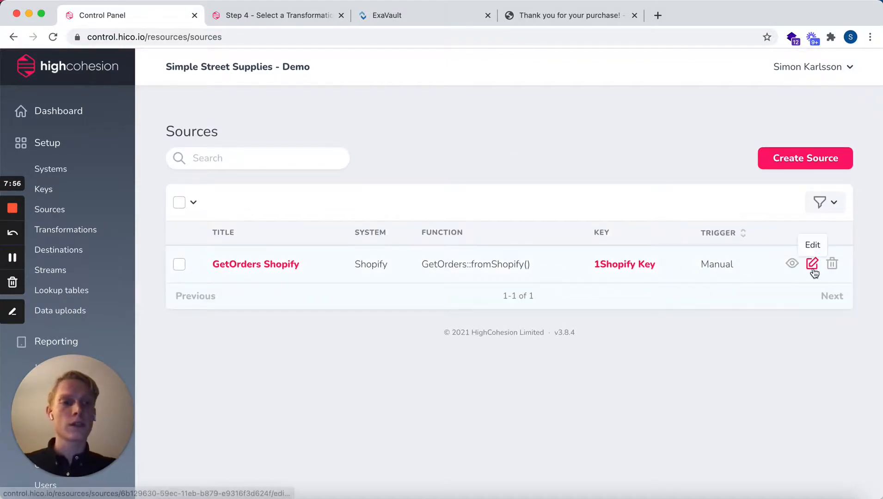
left_click(813, 266)
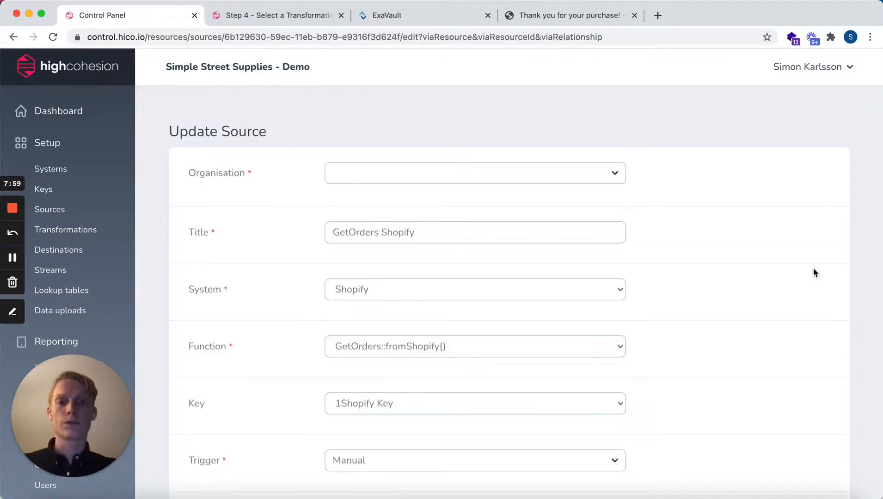
scroll(657, 279, "down", 4)
scroll(658, 279, "down", 1)
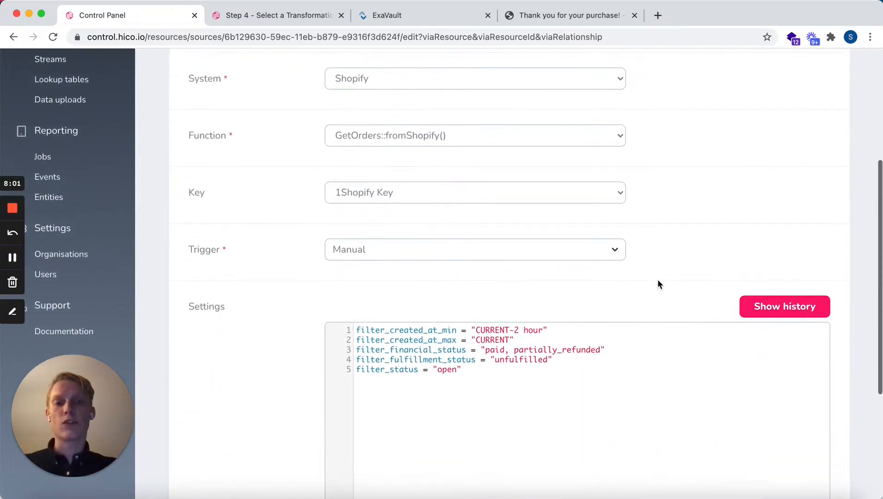
- Set the GetOrders Shopify source's trigger to Scheduled and look over the rest of its form
left_click(620, 257)
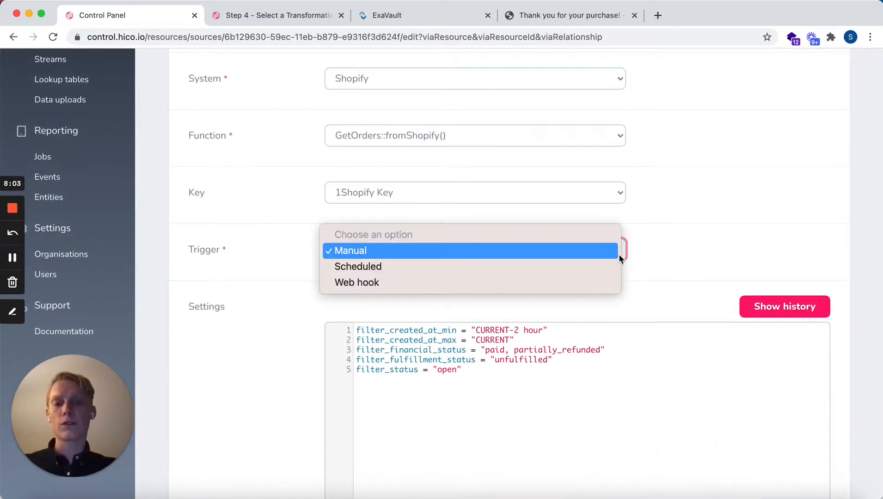
left_click(610, 270)
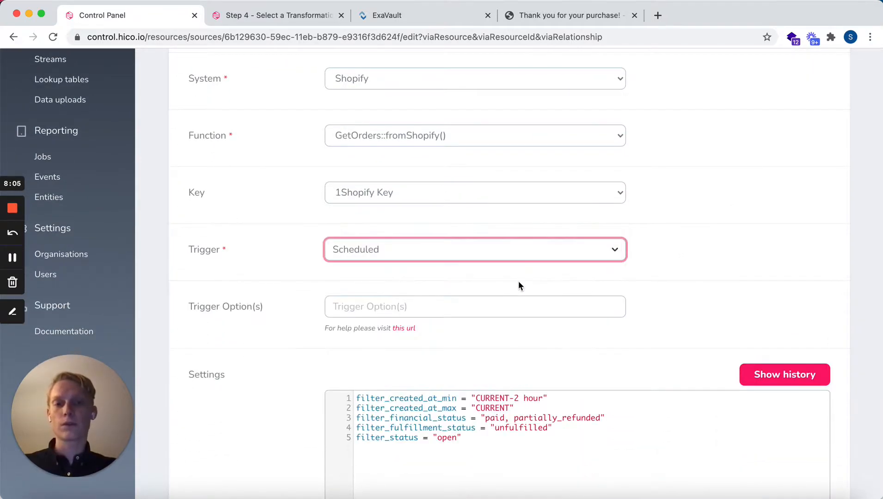
scroll(682, 333, "down", 6)
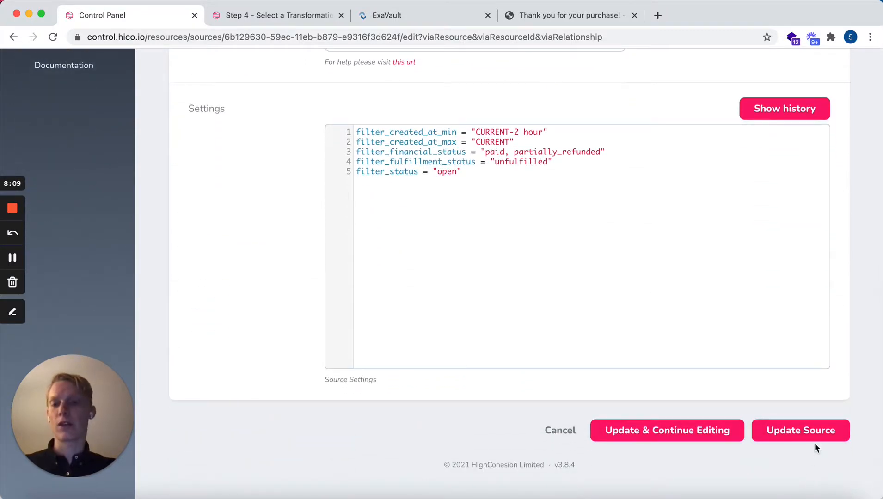
scroll(815, 444, "up", 2)
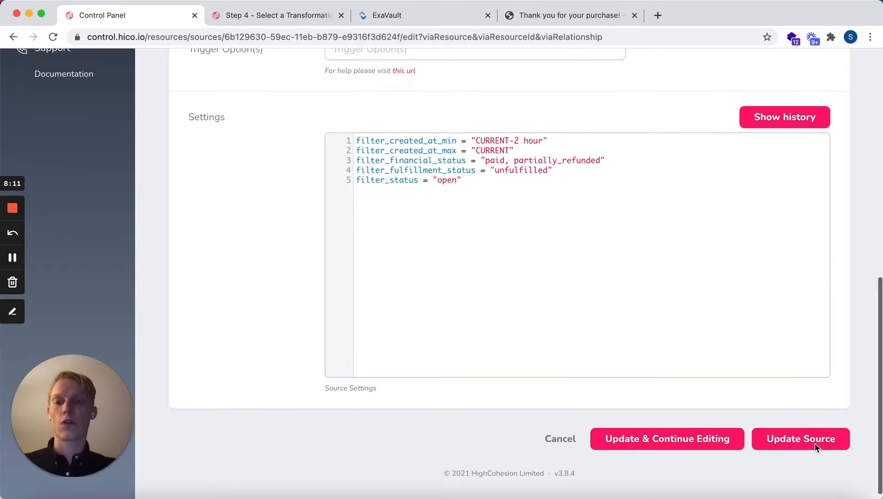
scroll(816, 448, "up", 8)
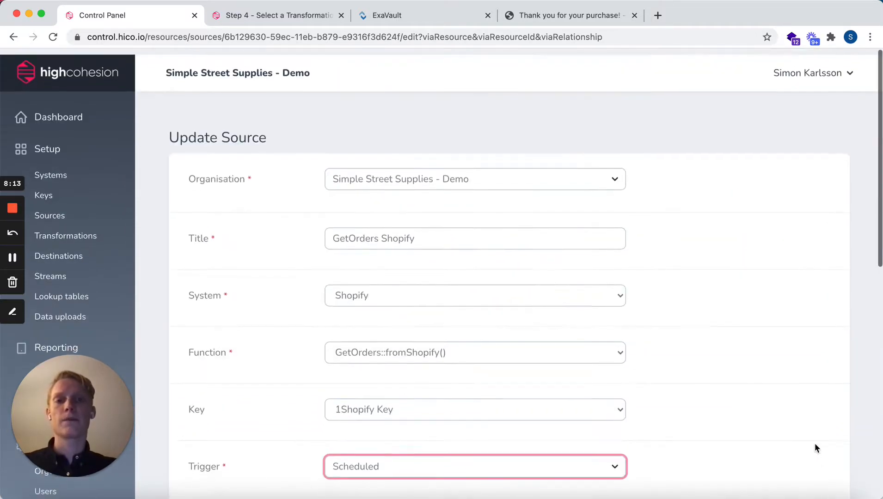